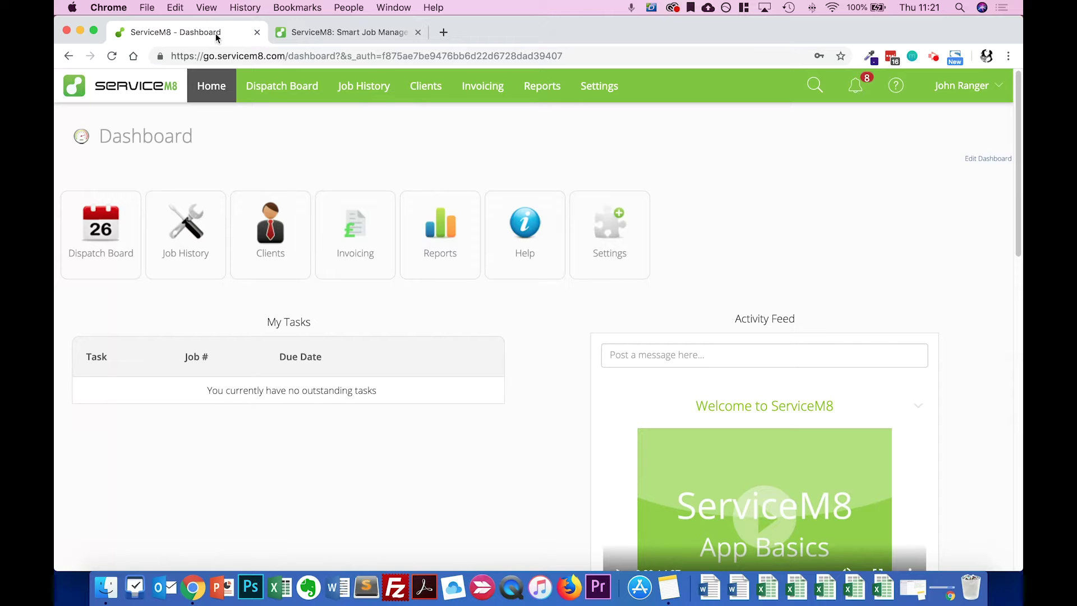
Step: Start a new email template from Settings > Email Templates
left_click(617, 236)
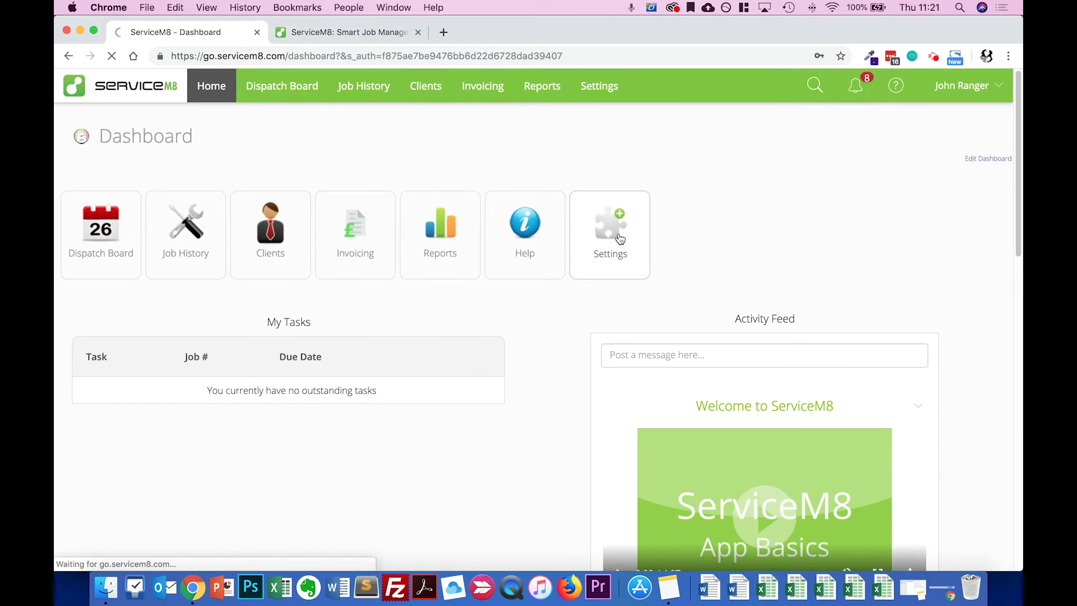
left_click(111, 339)
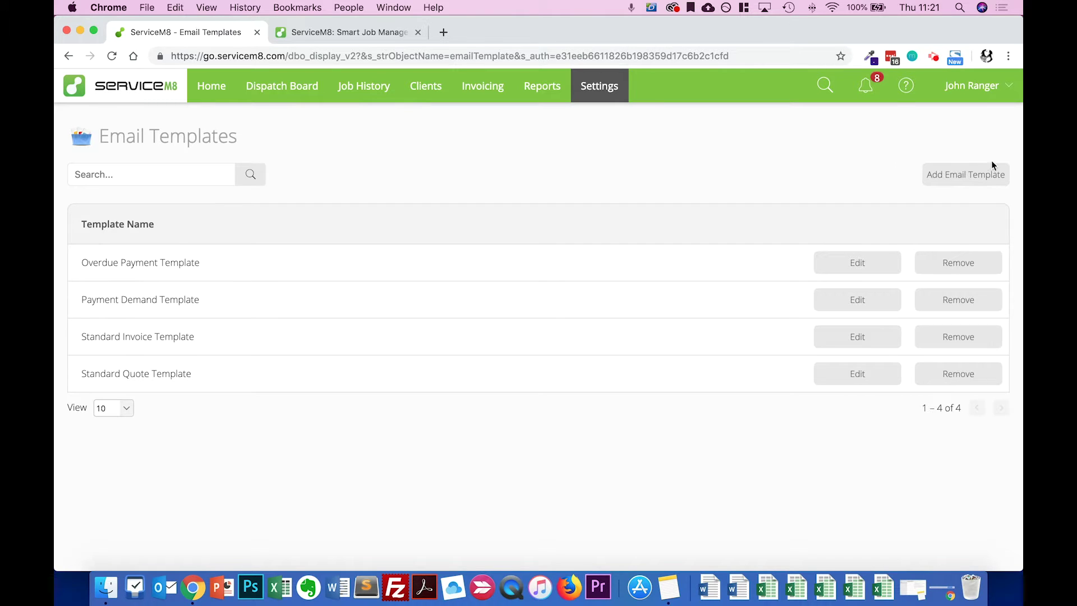
left_click(984, 176)
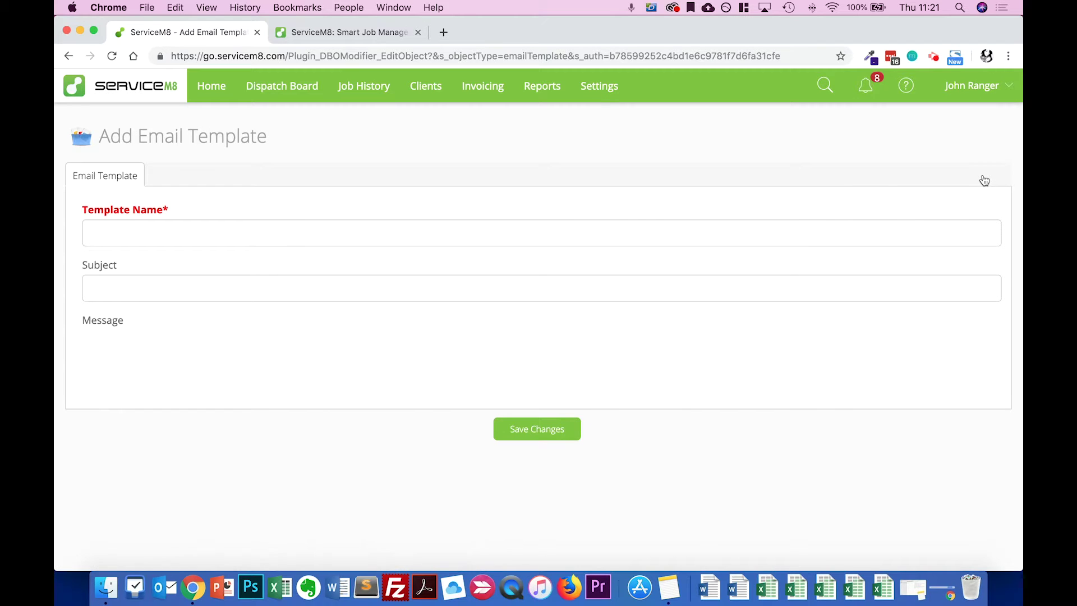
Step: Name the template 'Appointment Confirmation' and set its subject to 'Appointment Confirmation'
left_click(320, 233)
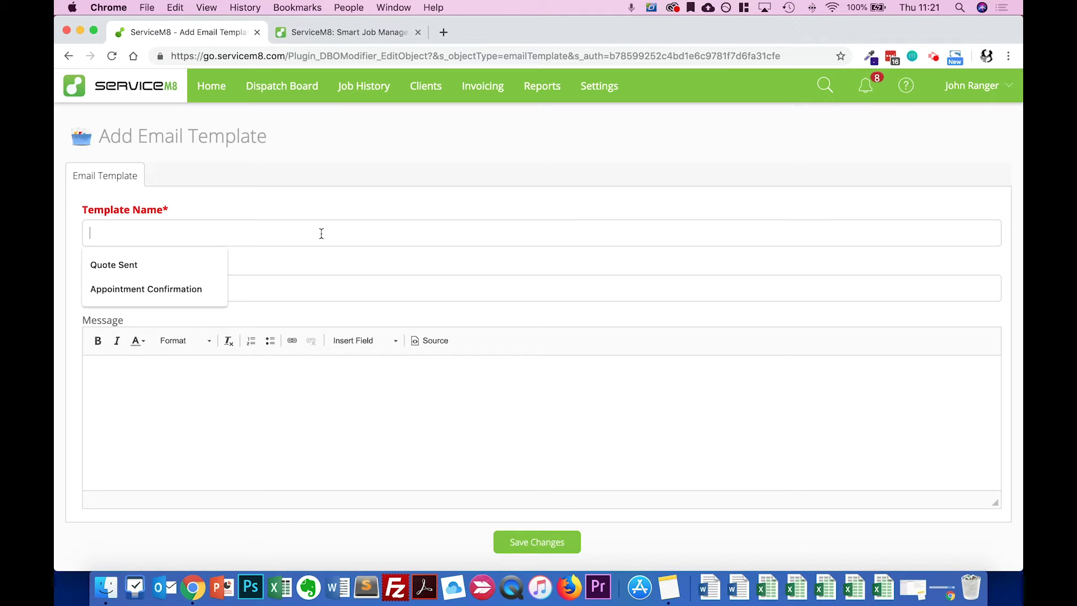
left_click(157, 289)
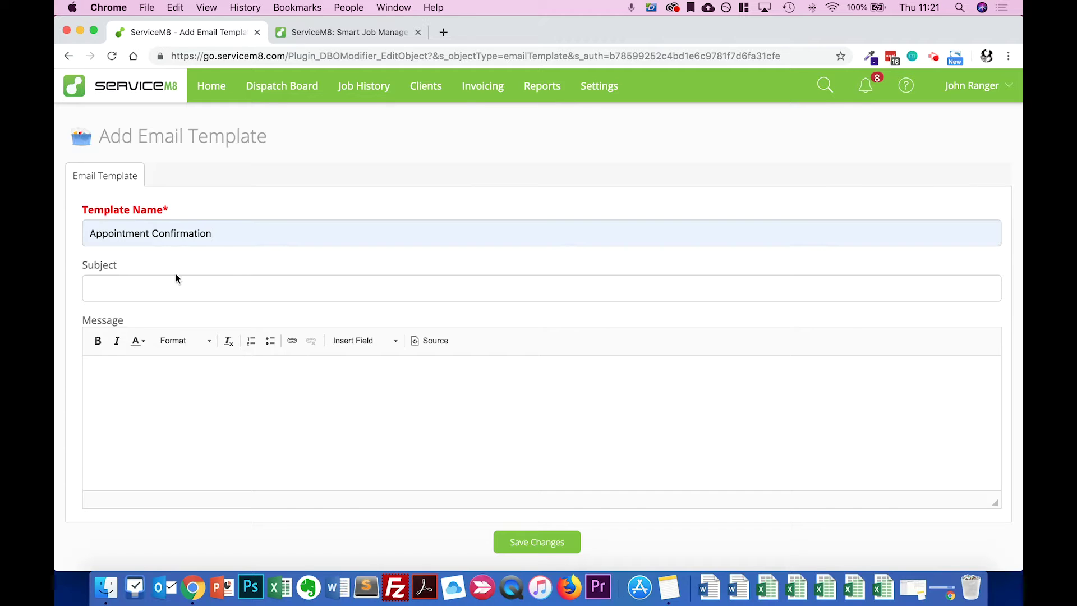
left_click(128, 294)
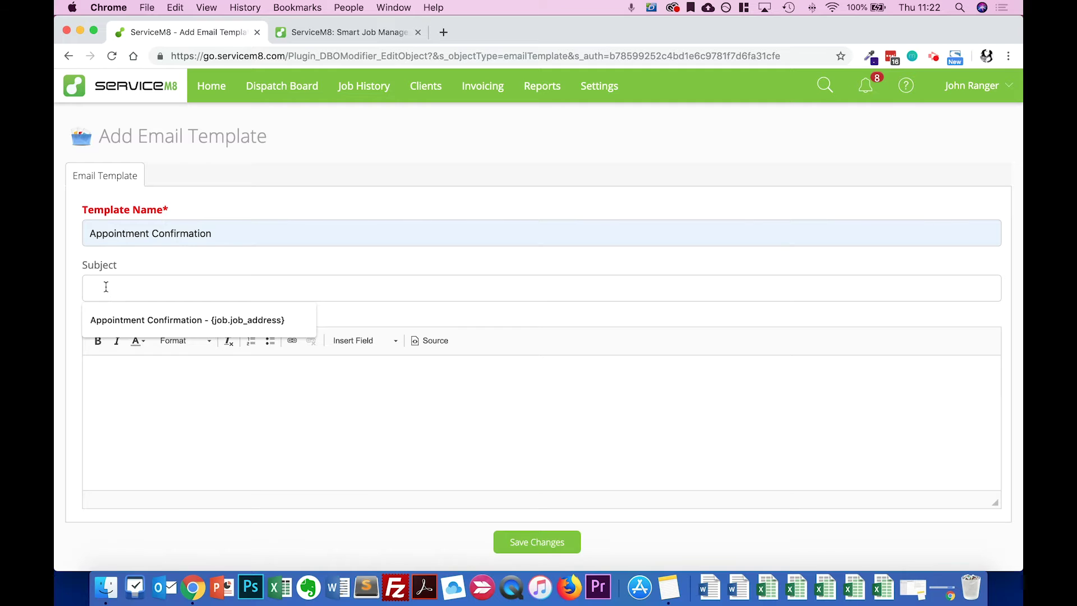
type("Appointments")
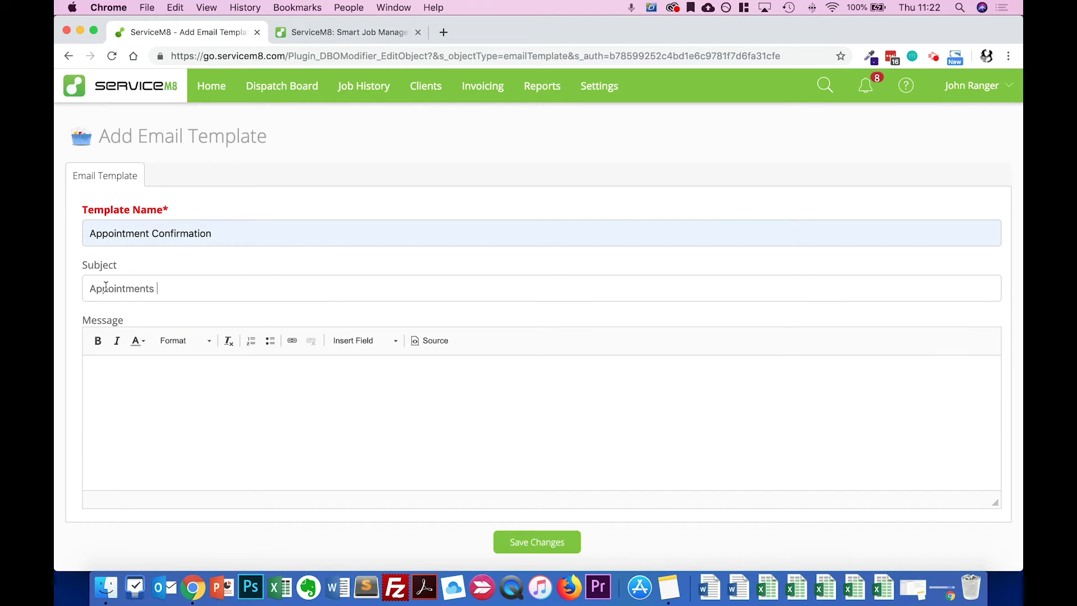
key("BackSpace")
key("BackSpace")
type("Confirmation")
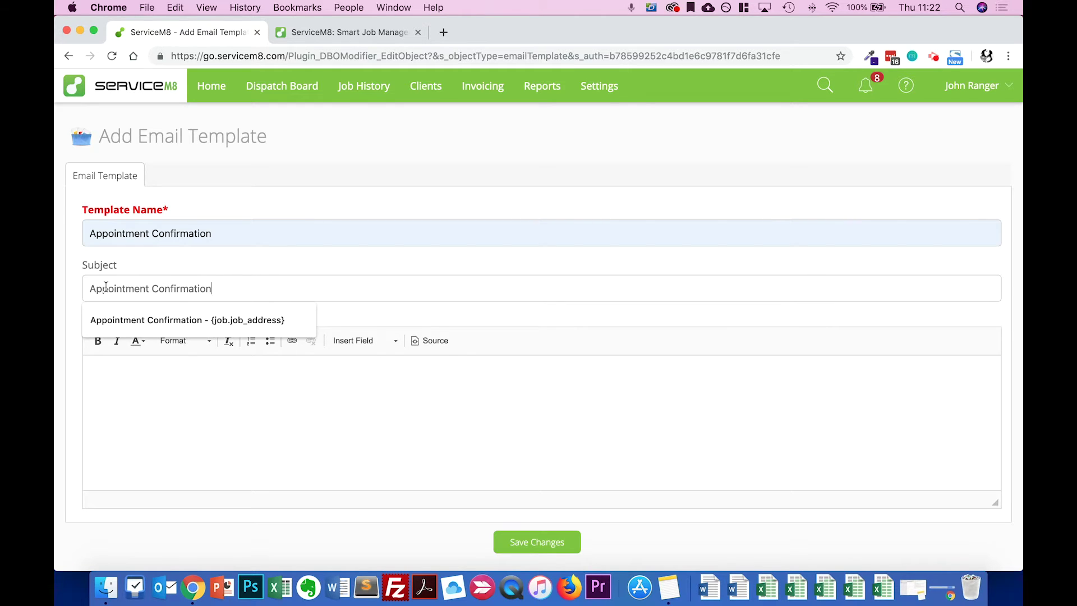
key("Tab")
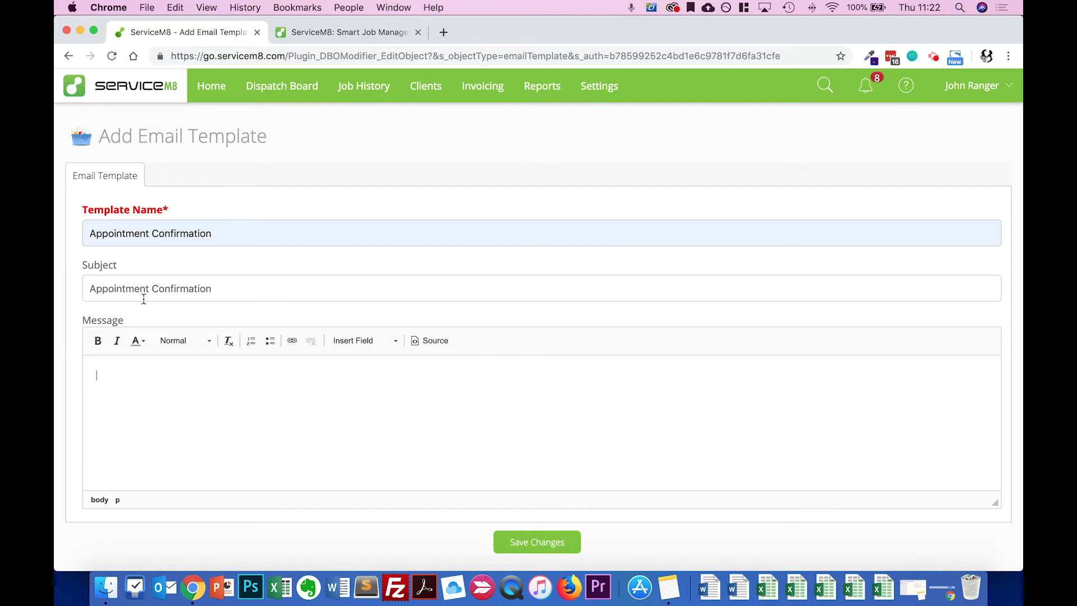
Step: Type 'Hi' in the message, followed by the Customer's Job Contact First Name field
left_click(365, 345)
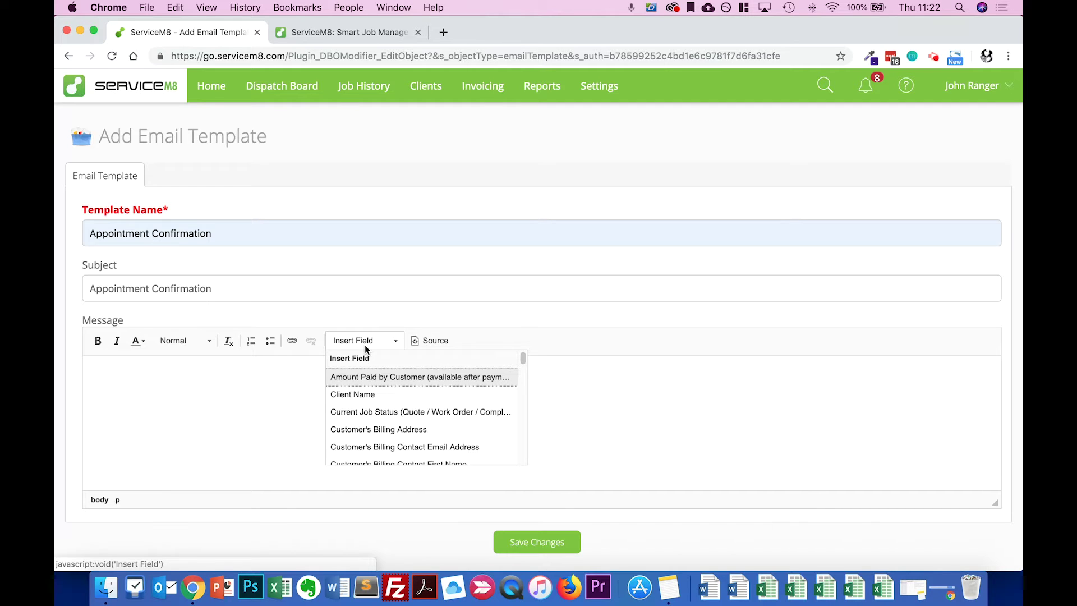
left_click(167, 419)
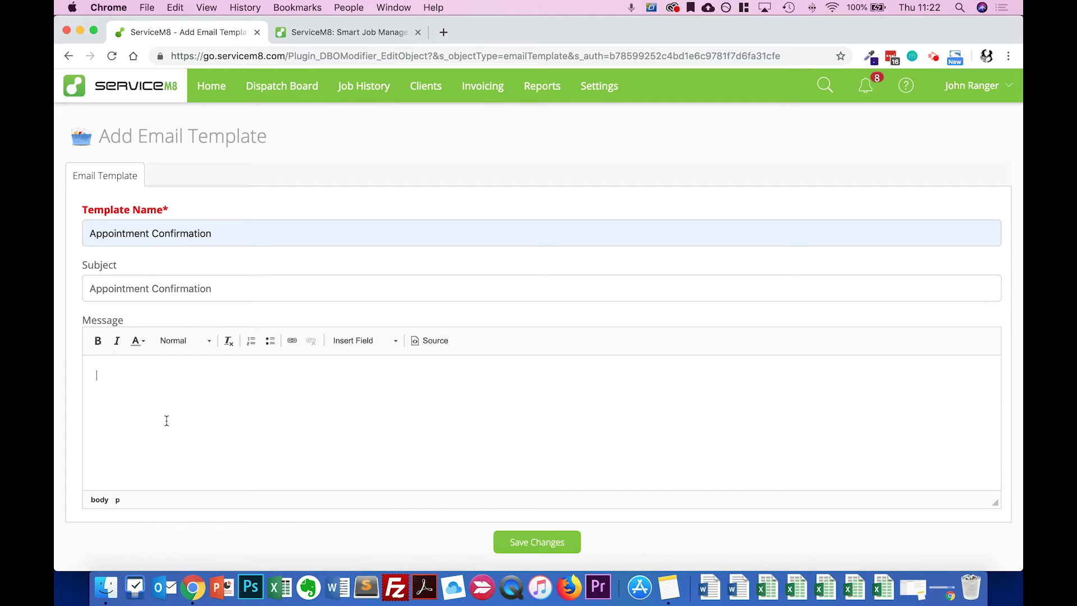
type("Hi")
left_click(361, 340)
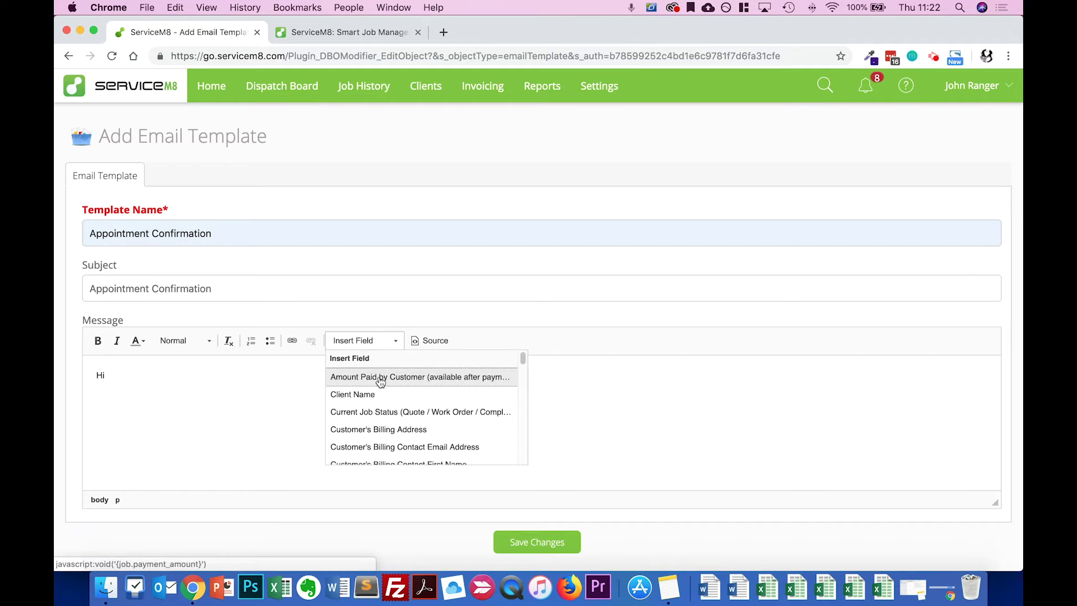
scroll(390, 411, "down", 3)
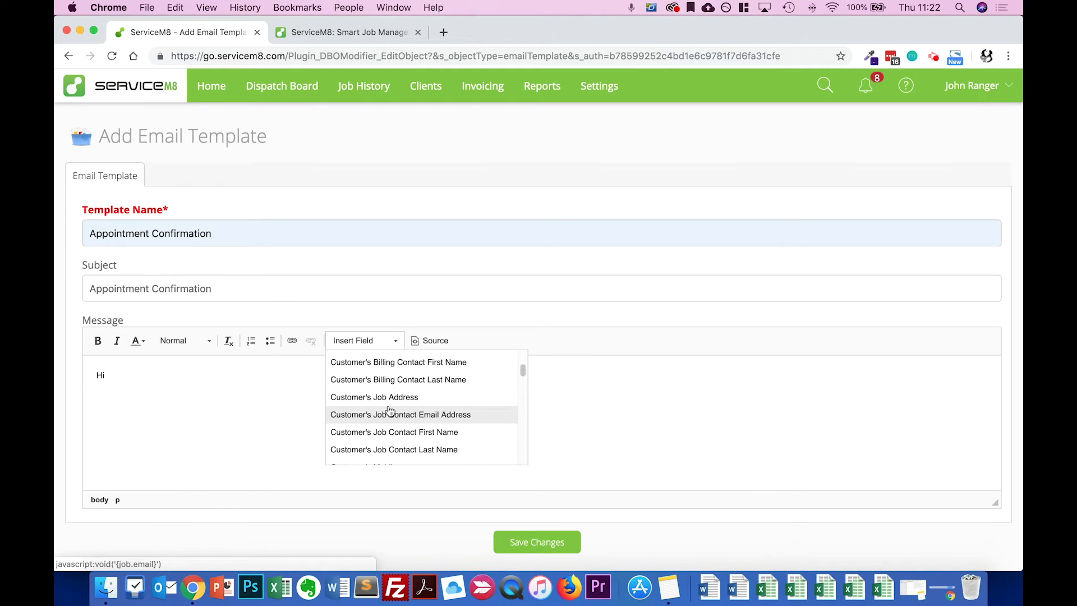
left_click(392, 433)
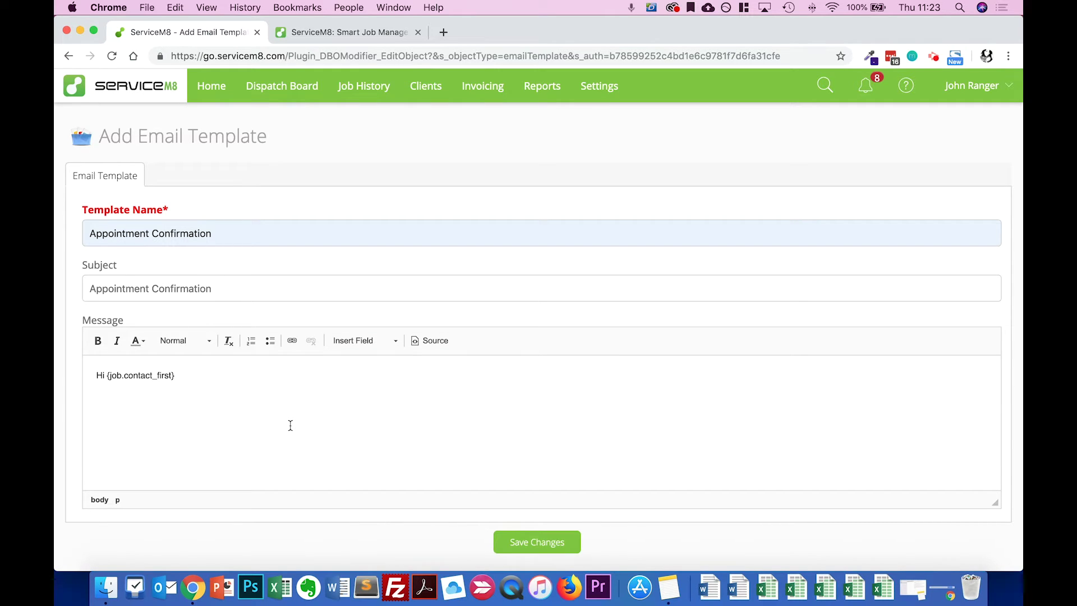
double_click(107, 375)
left_click_drag(170, 375, 176, 376)
Step: Copy the drafted confirmation email text from the note
left_click(913, 588)
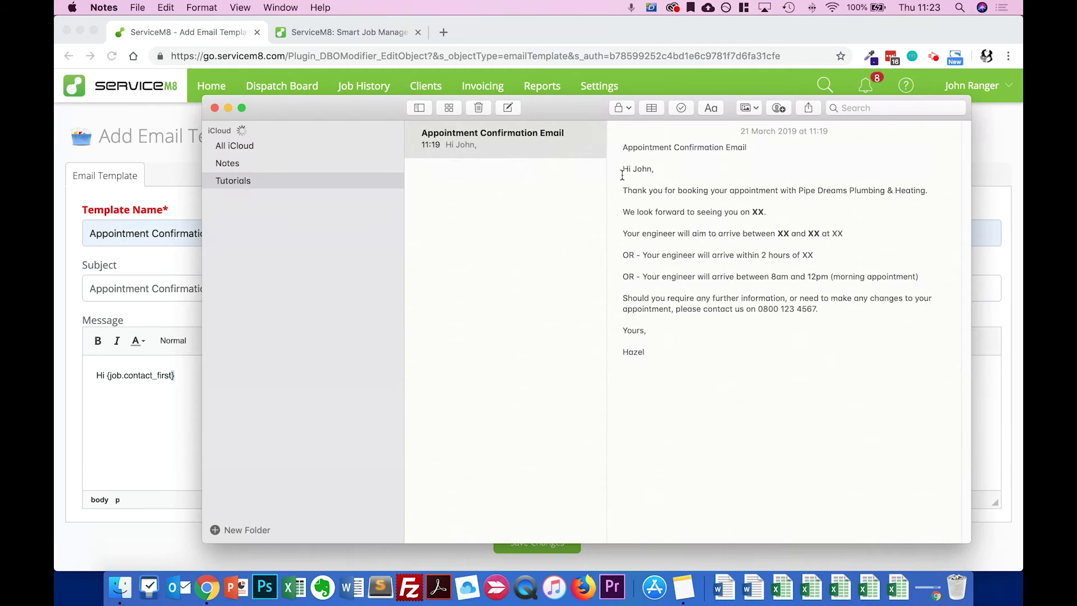
left_click_drag(620, 168, 663, 363)
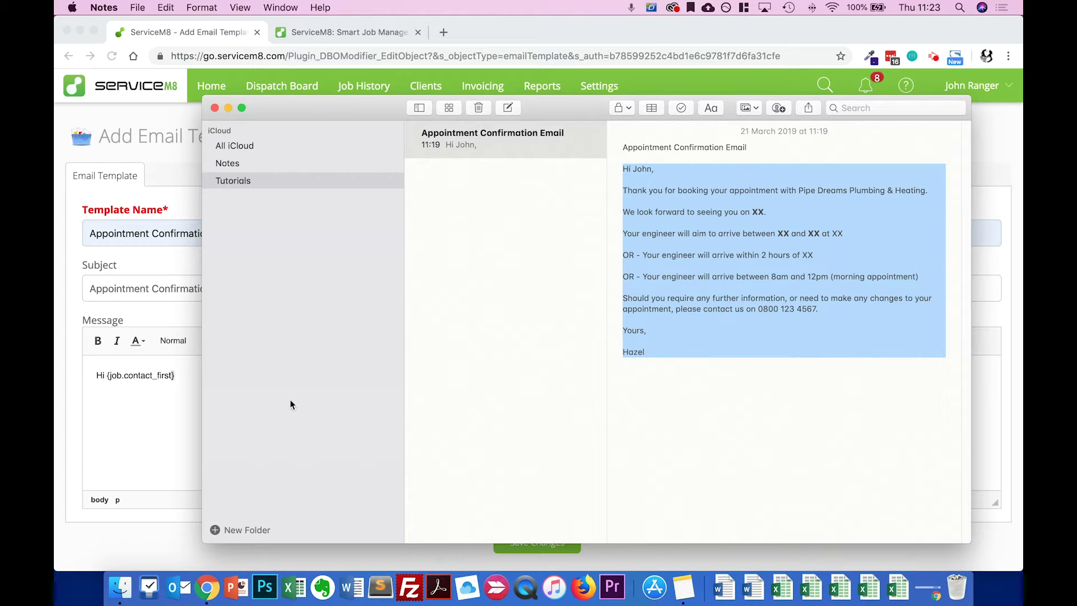
left_click(159, 410)
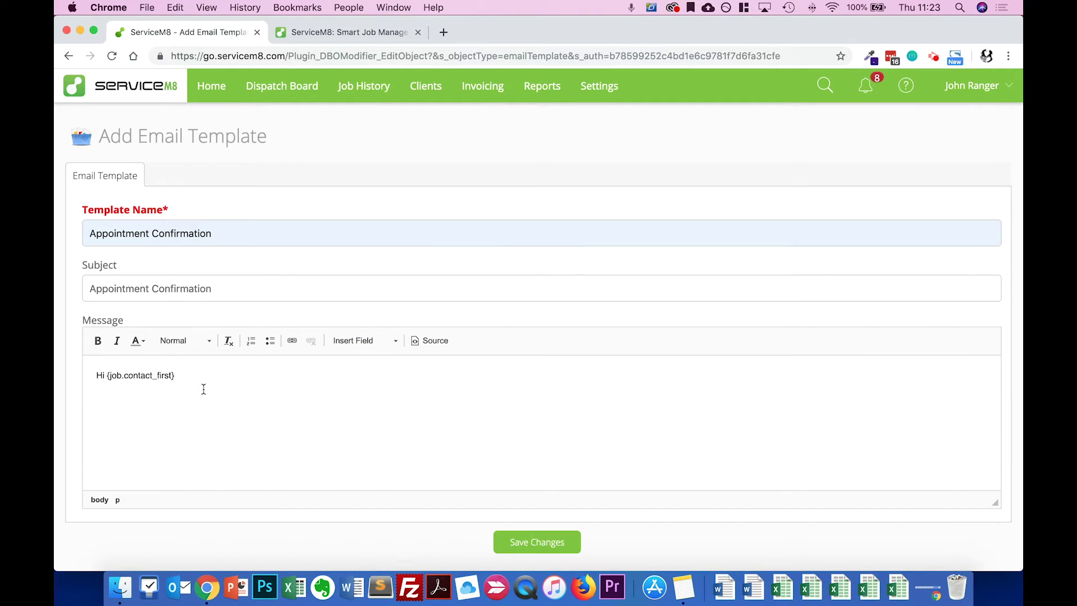
Step: Replace the message with the pasted confirmation email and strip all its formatting
key("super+a")
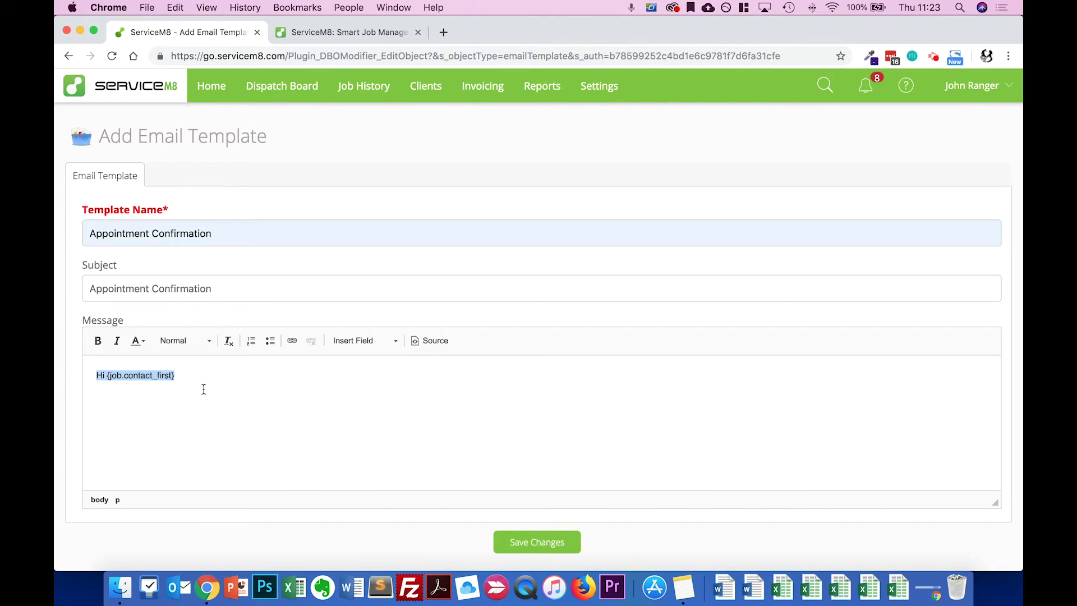
key("super+v")
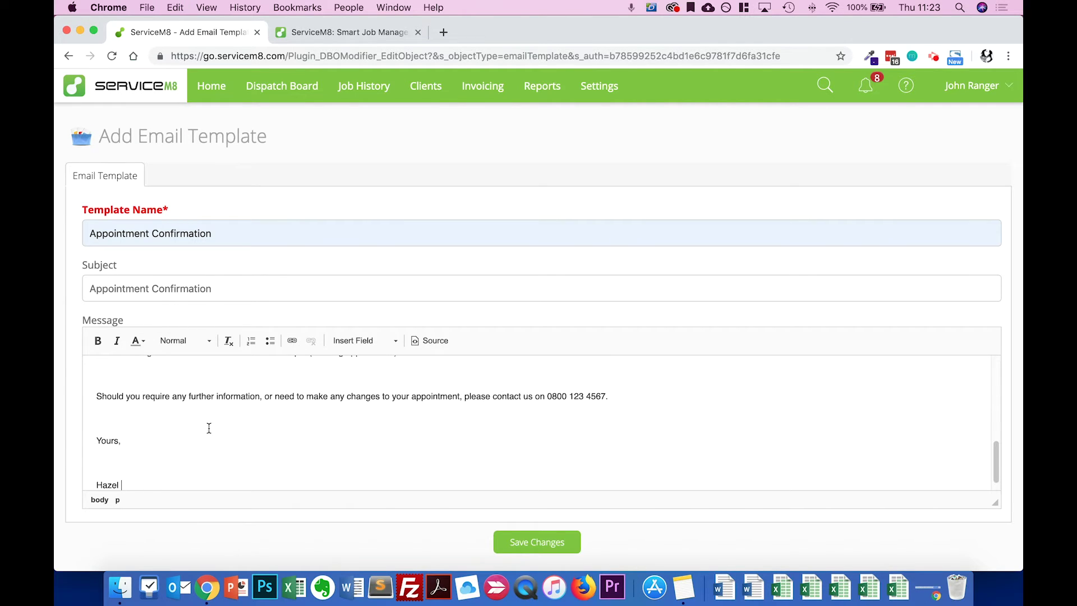
scroll(209, 428, "up", 5)
scroll(209, 428, "up", 3)
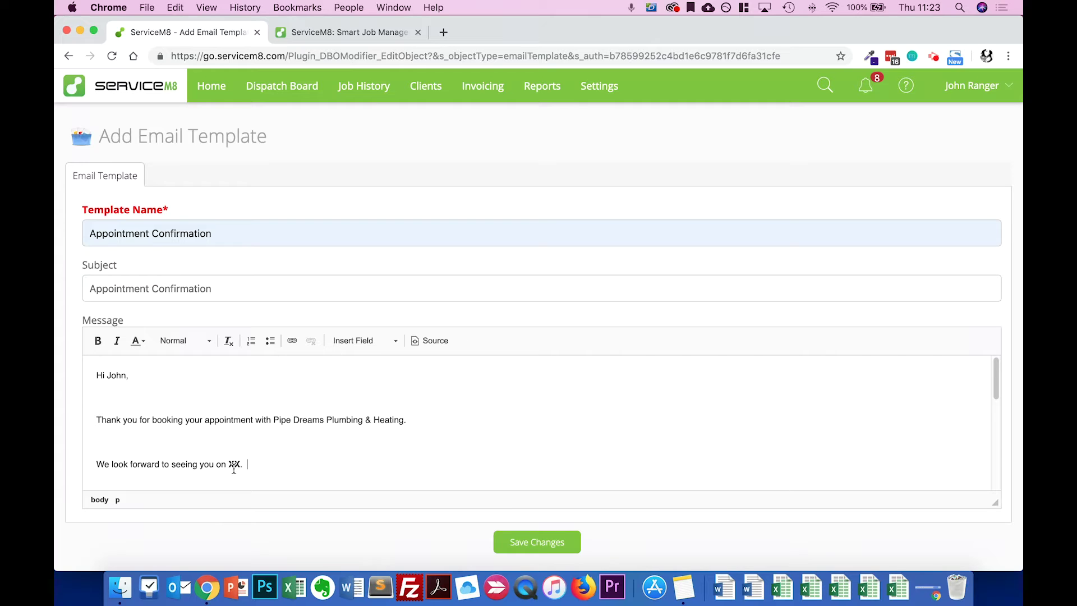
left_click(234, 465)
key("super+a")
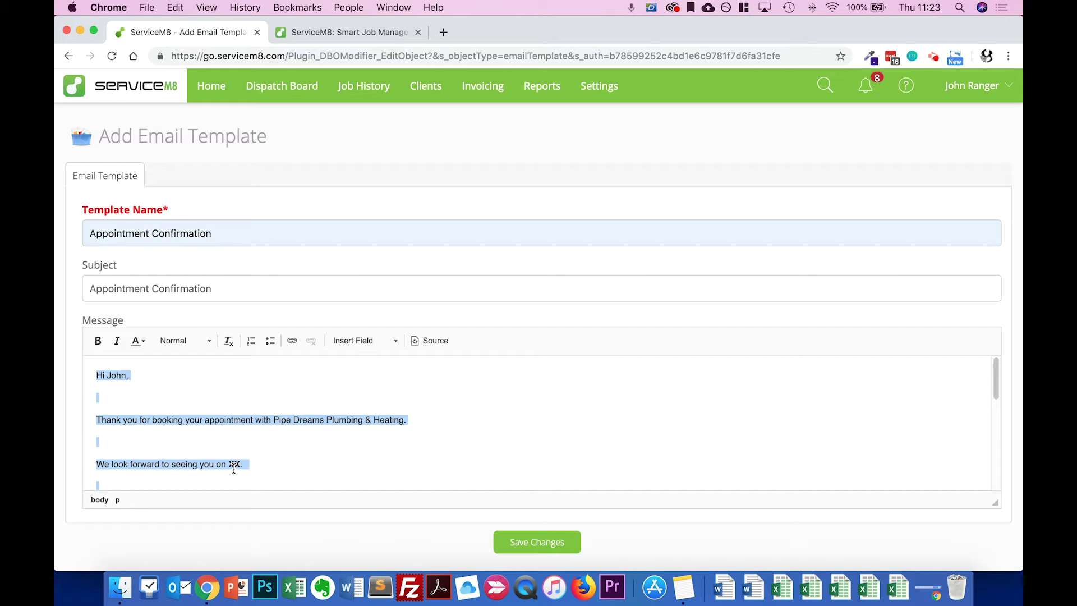
left_click(228, 342)
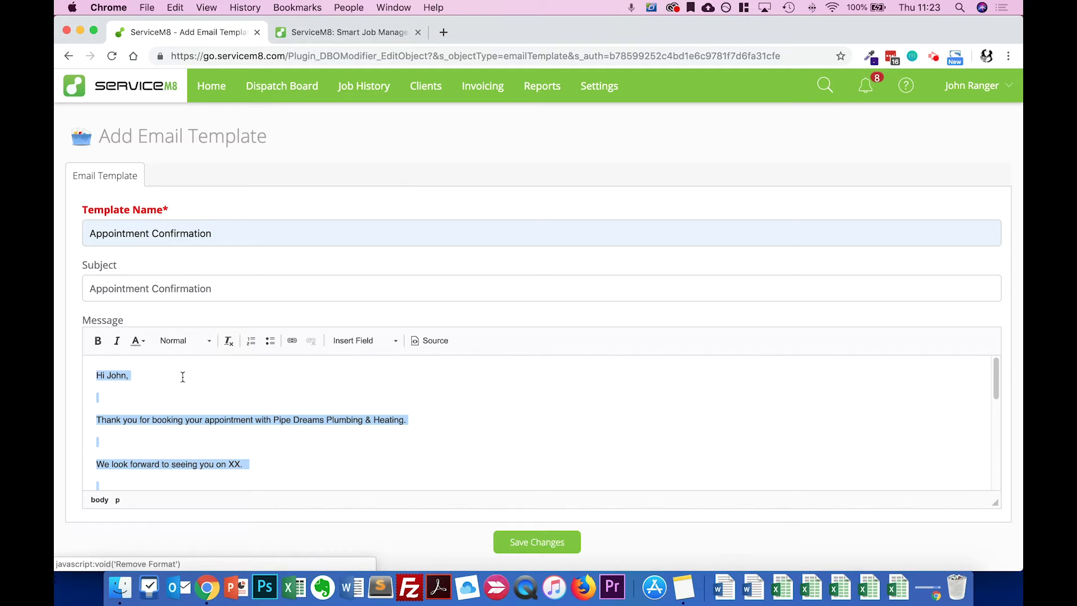
Step: Delete the blank lines between every paragraph, from below the greeting down to 'Yours,'
left_click(143, 396)
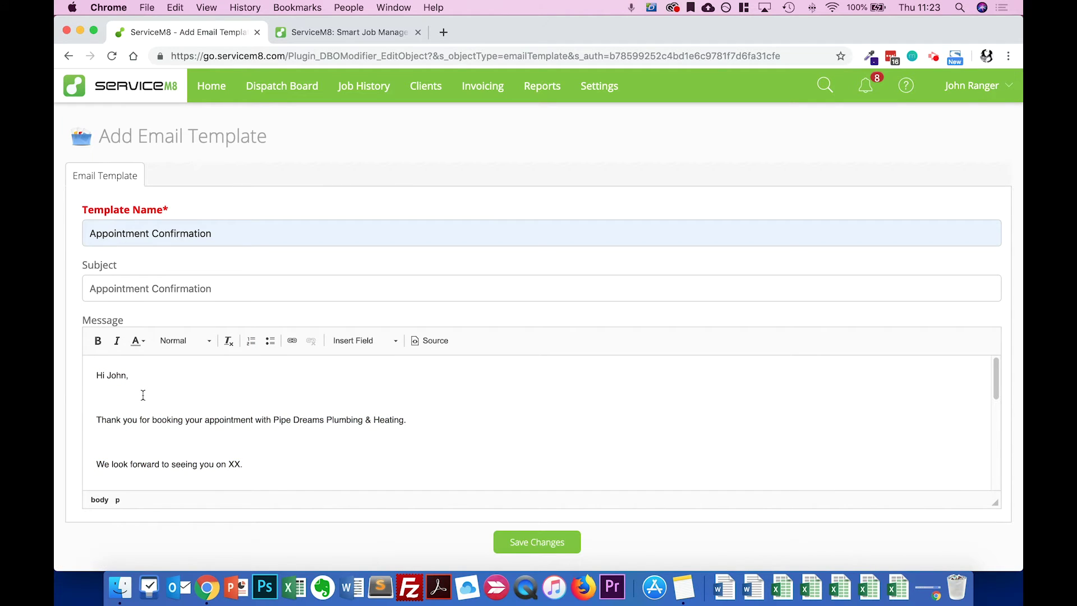
key("BackSpace")
left_click(136, 419)
key("BackSpace")
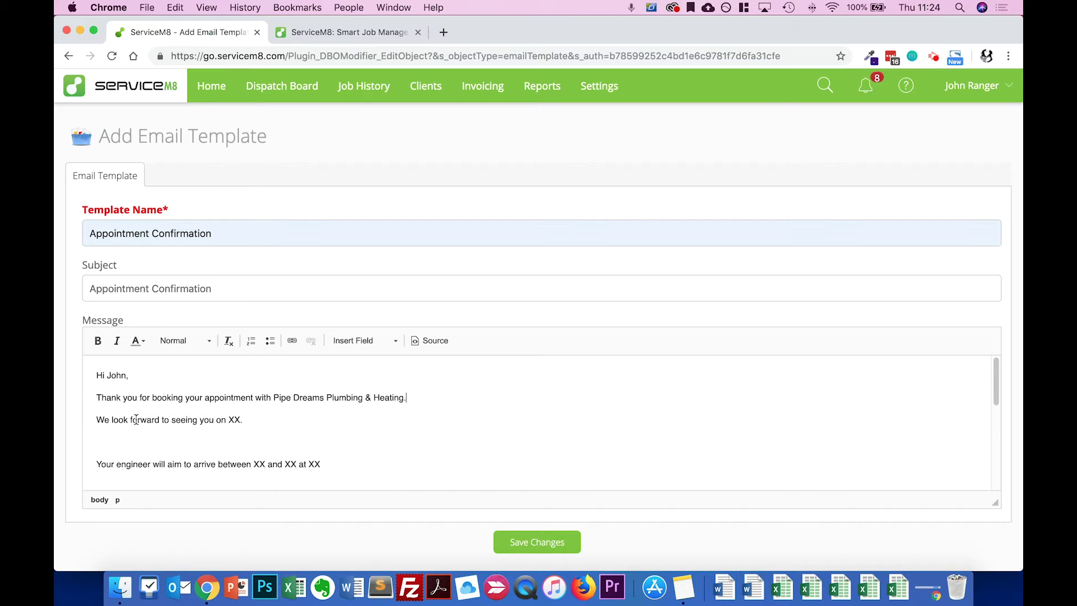
left_click(109, 444)
key("BackSpace")
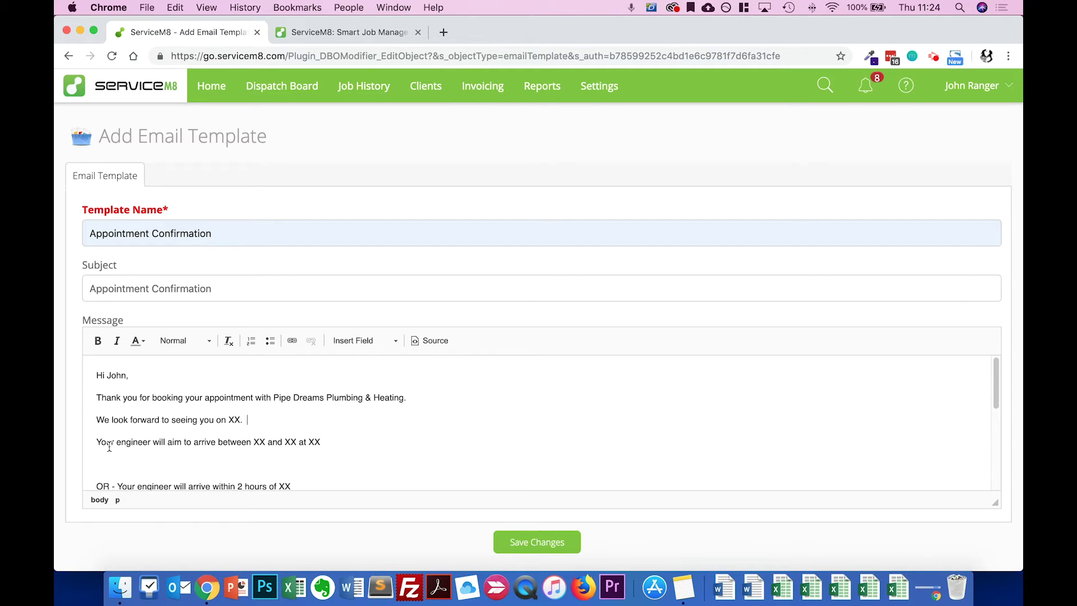
left_click(109, 466)
key("BackSpace")
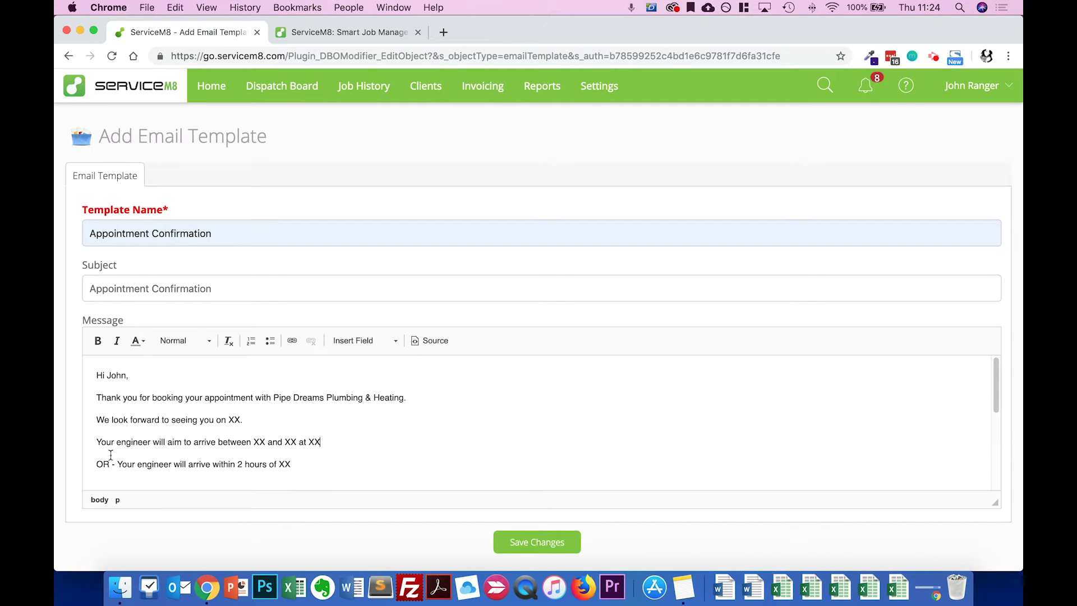
scroll(112, 449, "down", 3)
left_click(107, 405)
key("BackSpace")
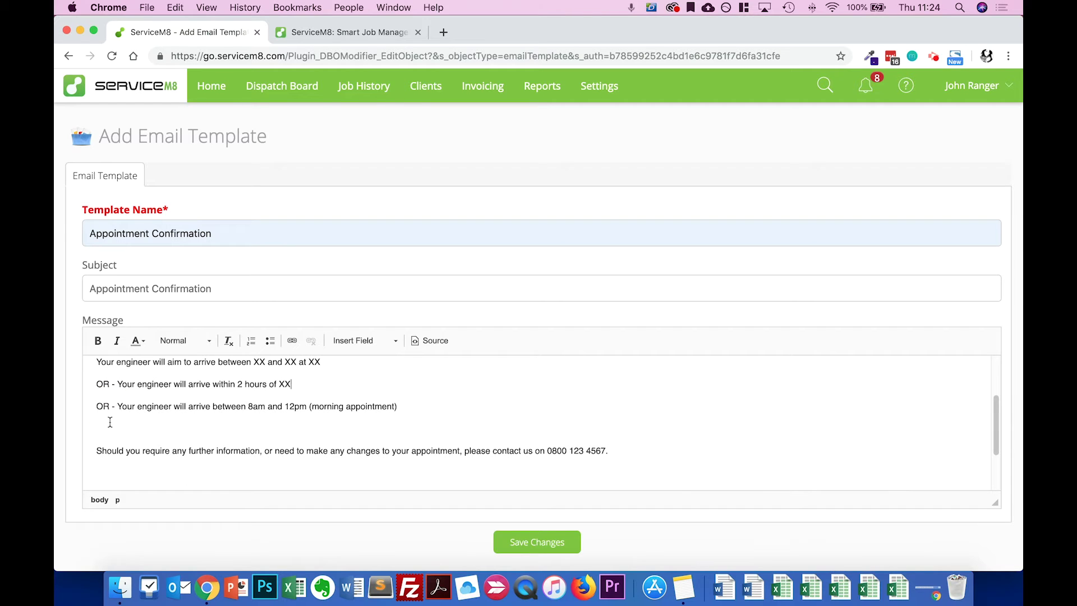
left_click(110, 423)
key("BackSpace")
scroll(110, 423, "down", 2)
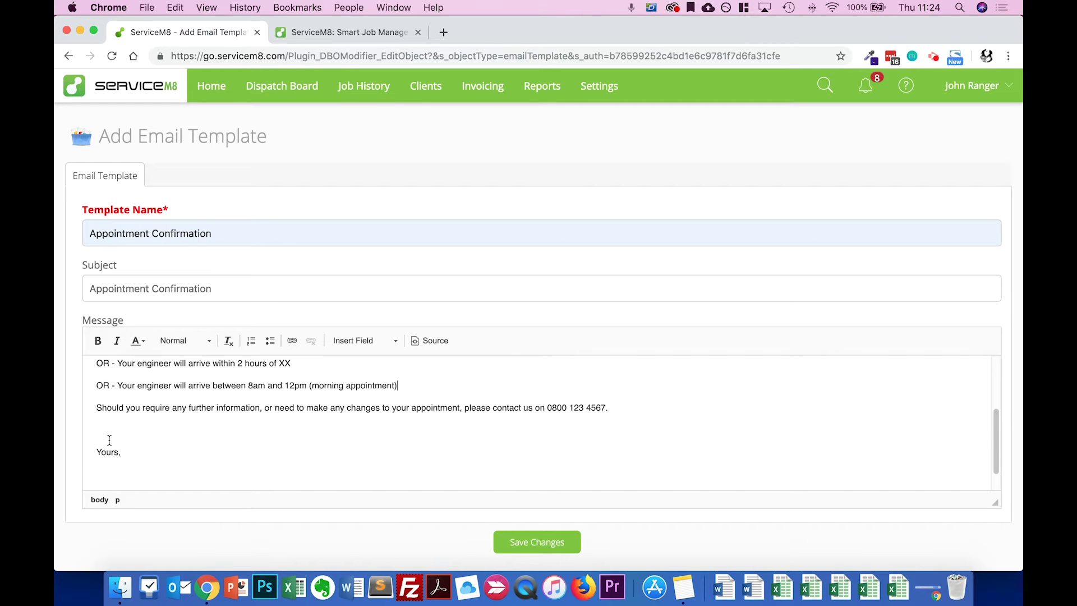
left_click(110, 438)
key("BackSpace")
scroll(207, 418, "up", 5)
Step: Replace the sample first name in the greeting with the {job.contact_first} field
double_click(118, 376)
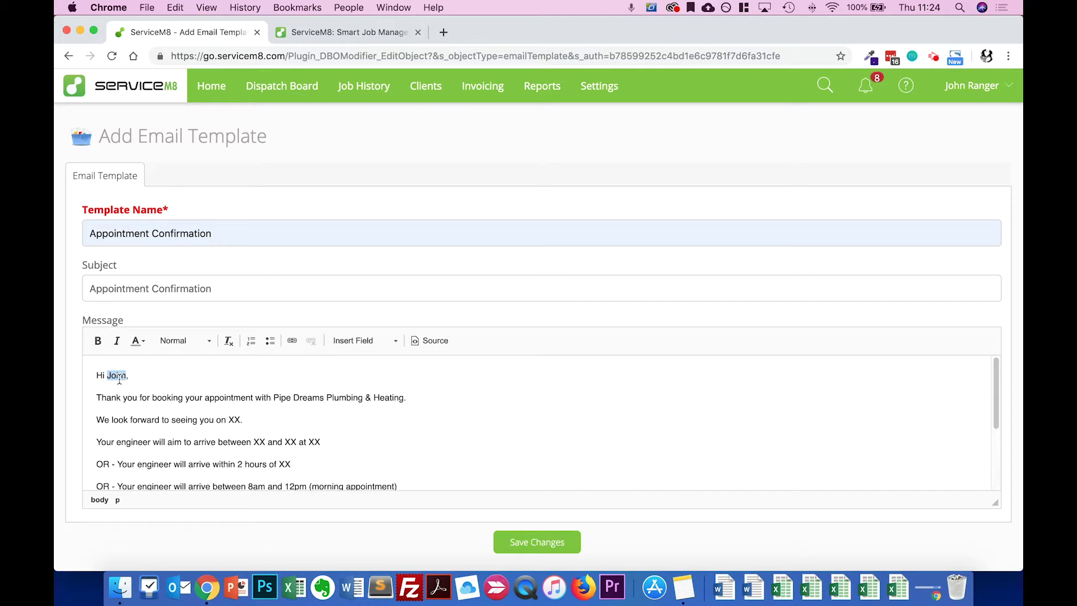
left_click(355, 341)
scroll(364, 407, "down", 5)
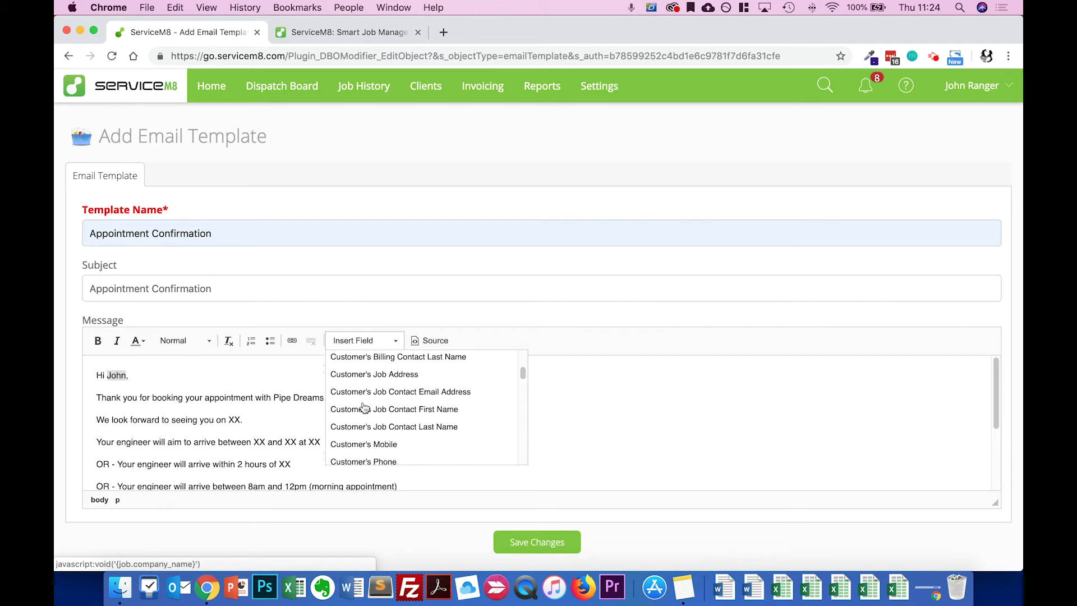
left_click(363, 409)
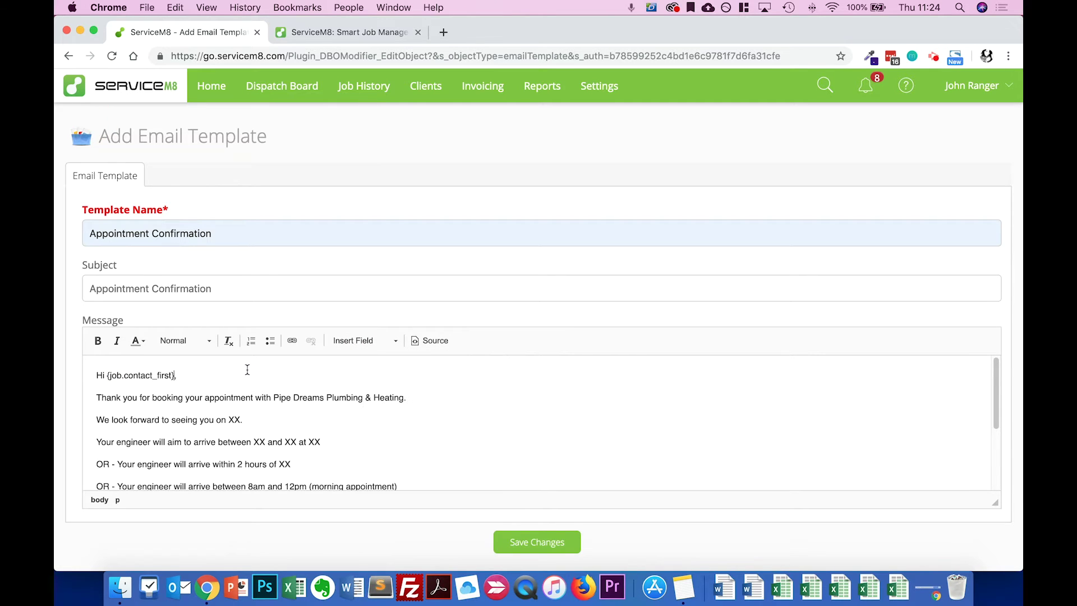
left_click(193, 374)
left_click(272, 398)
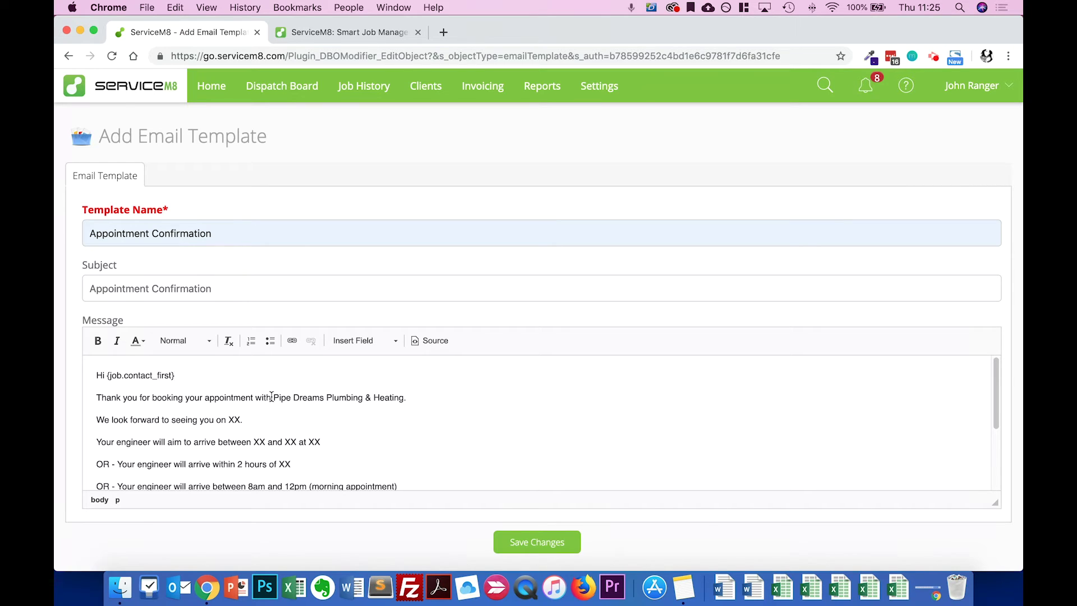
left_click(89, 394)
Step: Replace 'Pipe Dreams Plumbing & Heating' in the thank-you line with the Your Company Name field
left_click_drag(273, 397, 404, 402)
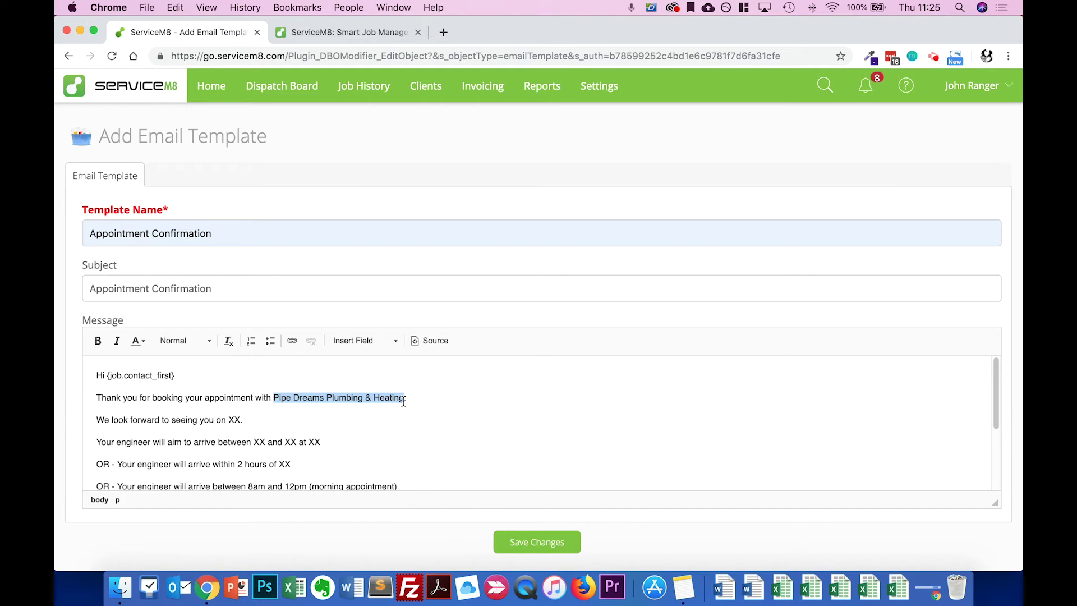
left_click(360, 344)
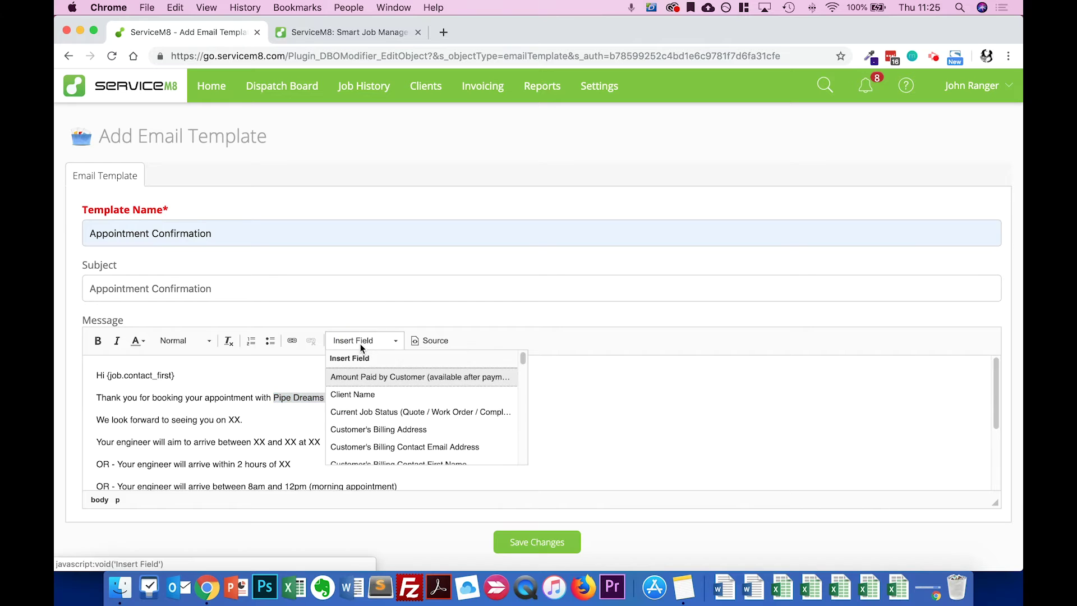
scroll(371, 428, "down", 10)
scroll(370, 428, "down", 8)
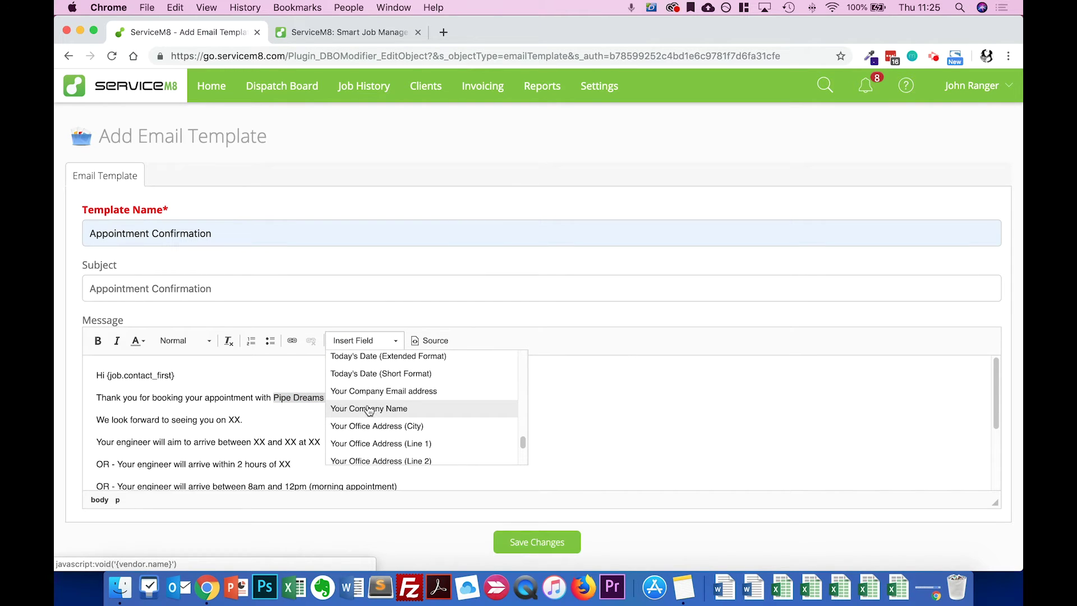
left_click(369, 409)
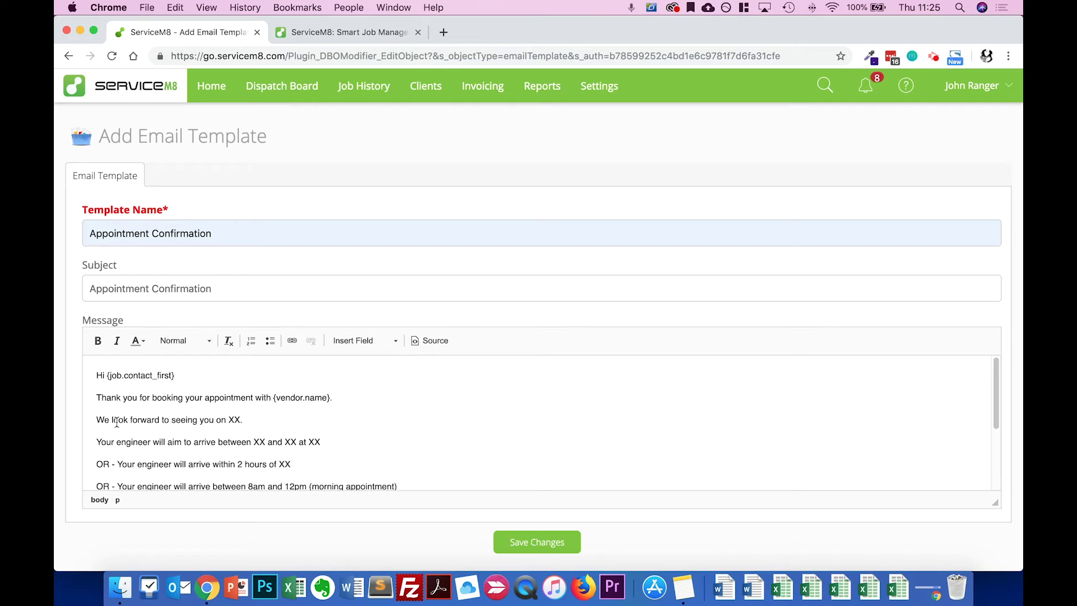
Step: Replace the XX after 'seeing you on' with the Next Scheduled Booking Date (long format) field
double_click(240, 419)
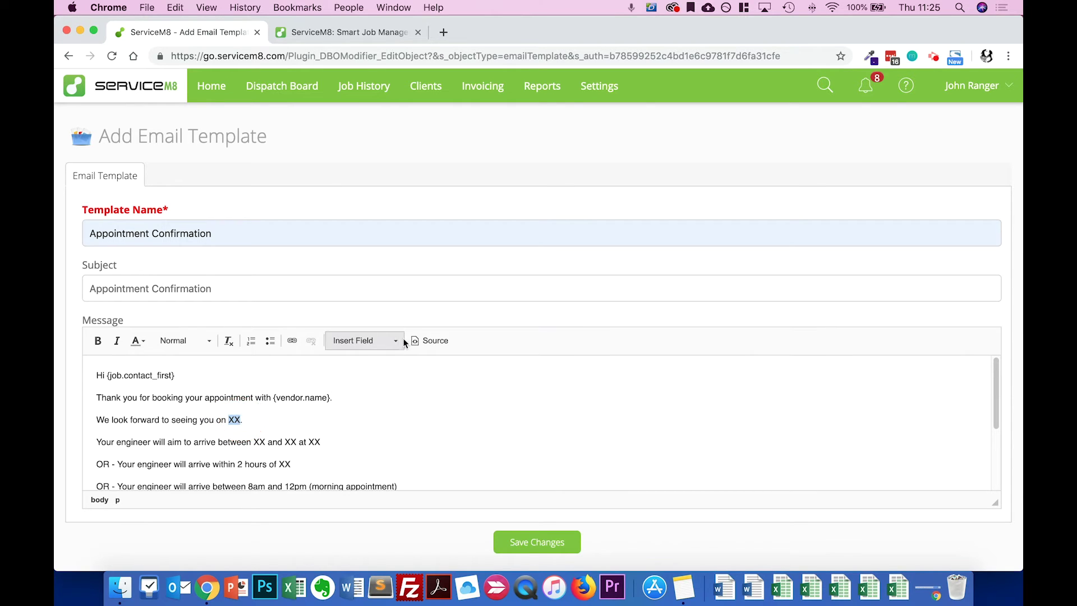
left_click(373, 341)
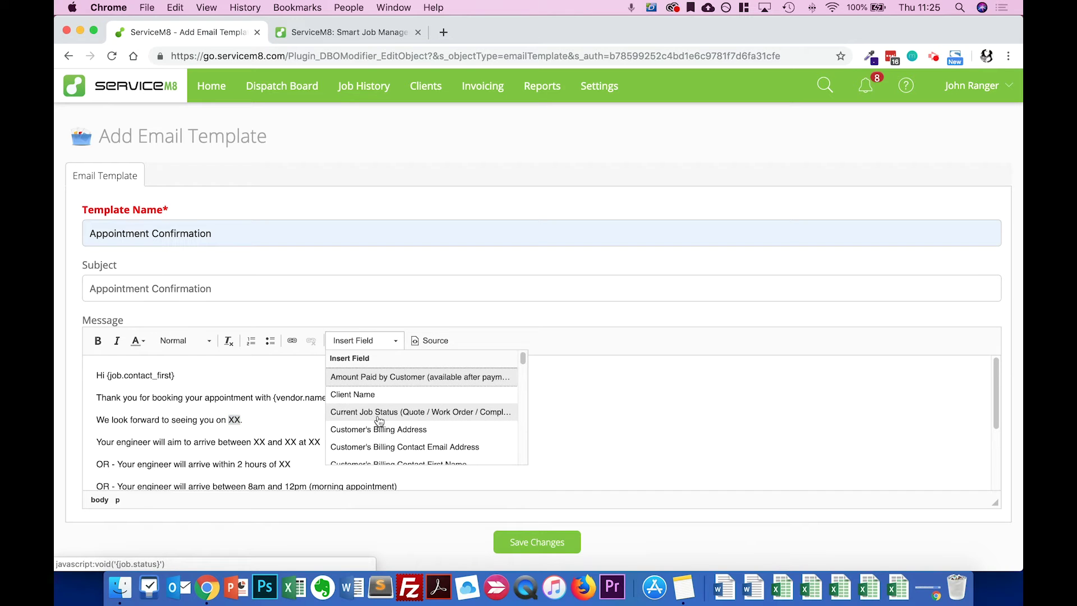
scroll(379, 418, "down", 5)
scroll(379, 421, "down", 8)
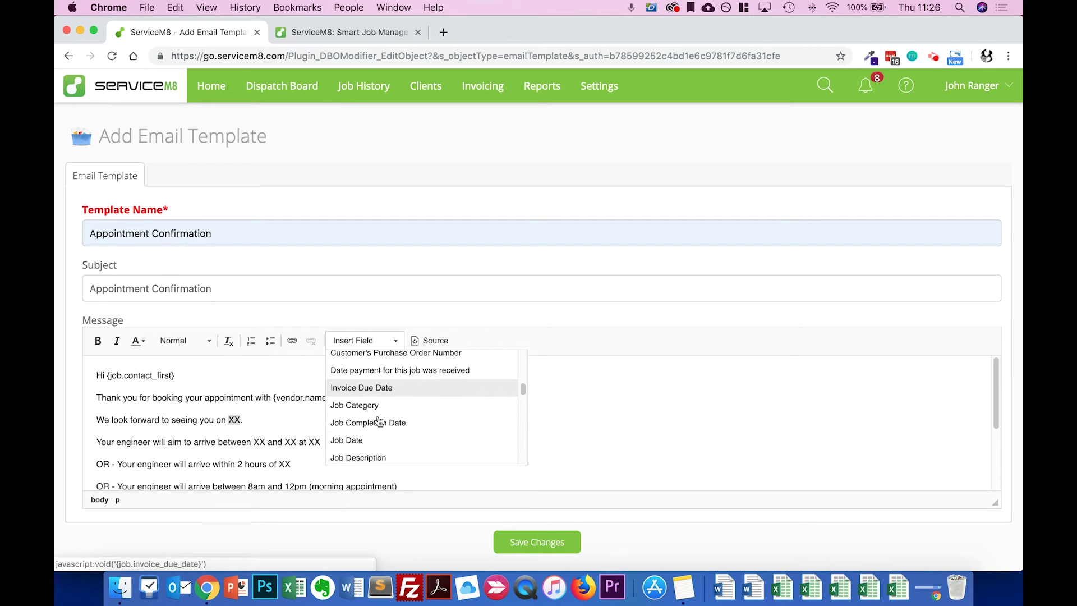
scroll(379, 422, "down", 6)
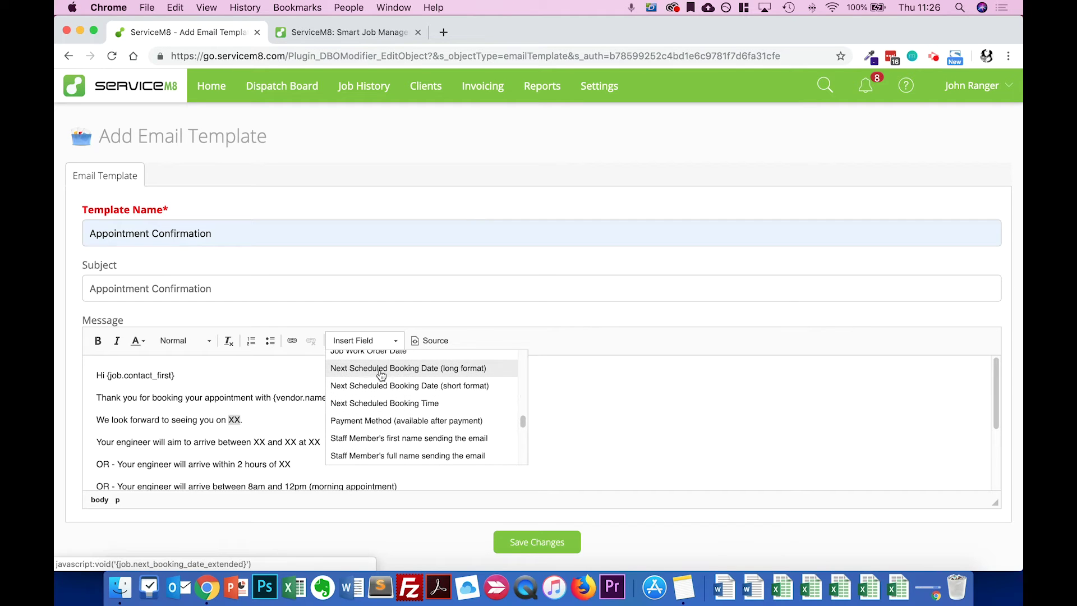
left_click(381, 369)
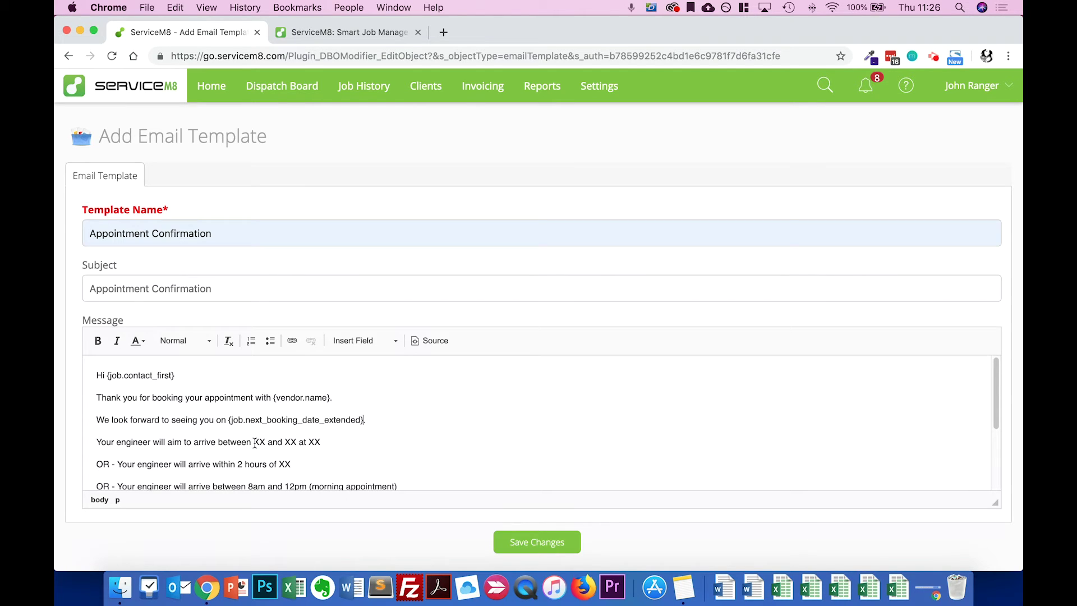
left_click_drag(255, 443, 263, 445)
scroll(264, 445, "down", 1)
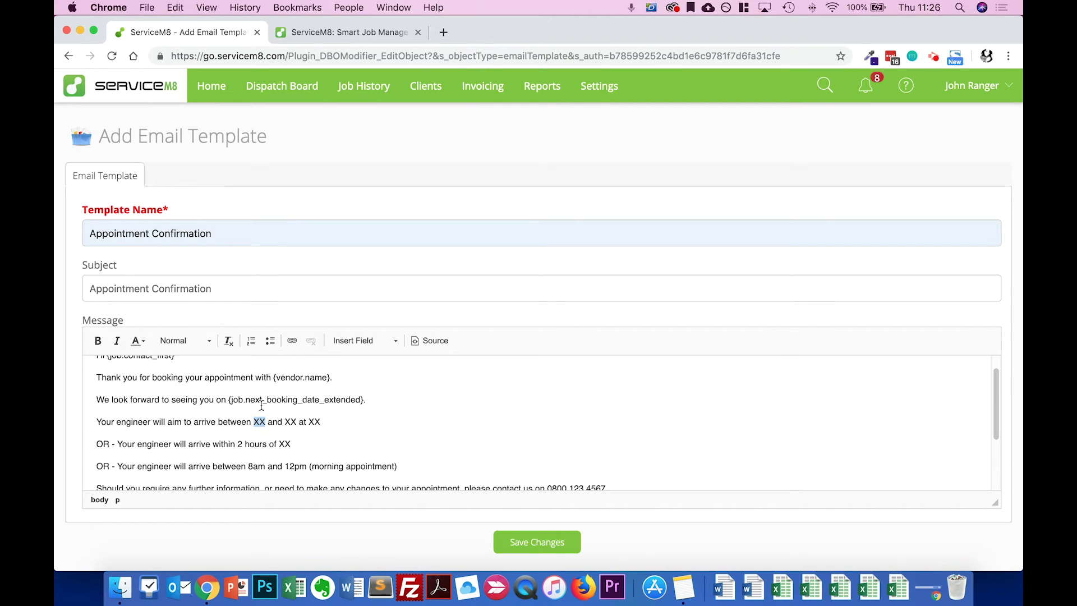
Step: Replace the first XX in the arrival line with the Next Scheduled Booking Time field
left_click(362, 345)
scroll(380, 402, "down", 3)
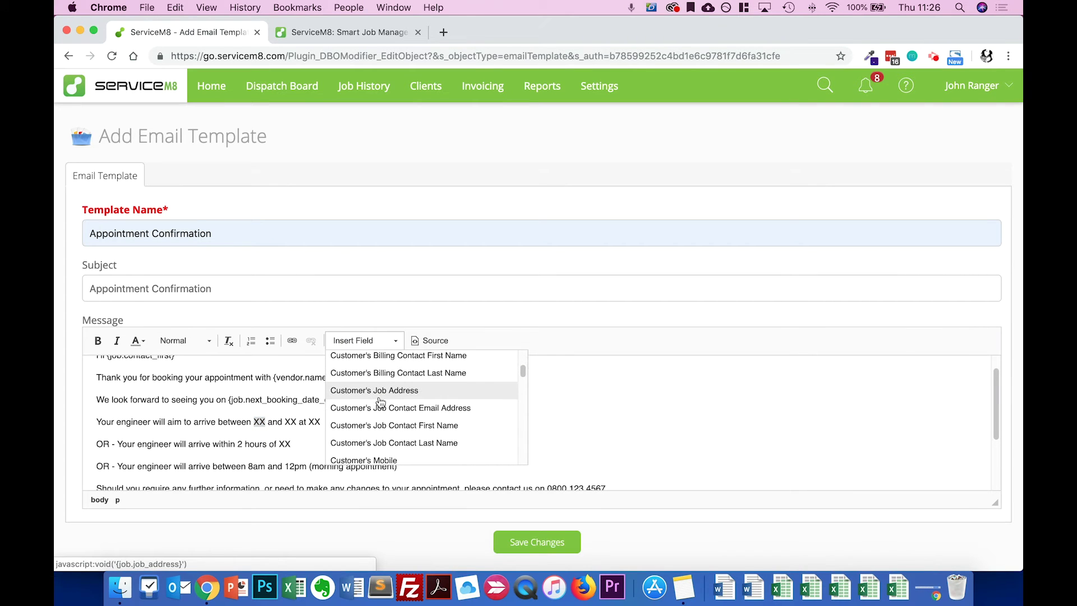
scroll(380, 402, "down", 5)
scroll(380, 401, "down", 5)
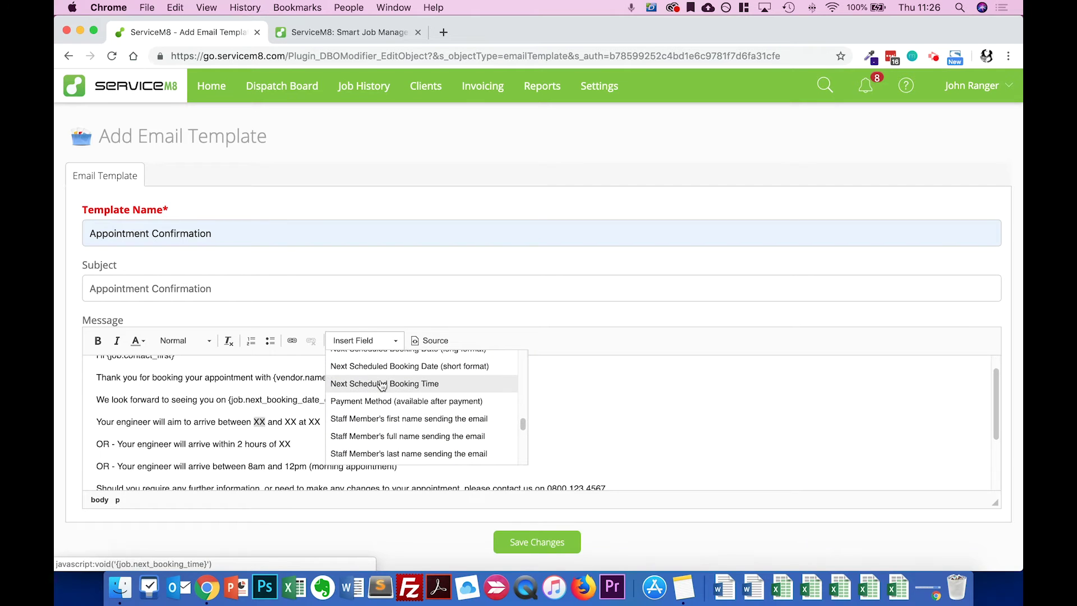
left_click(381, 384)
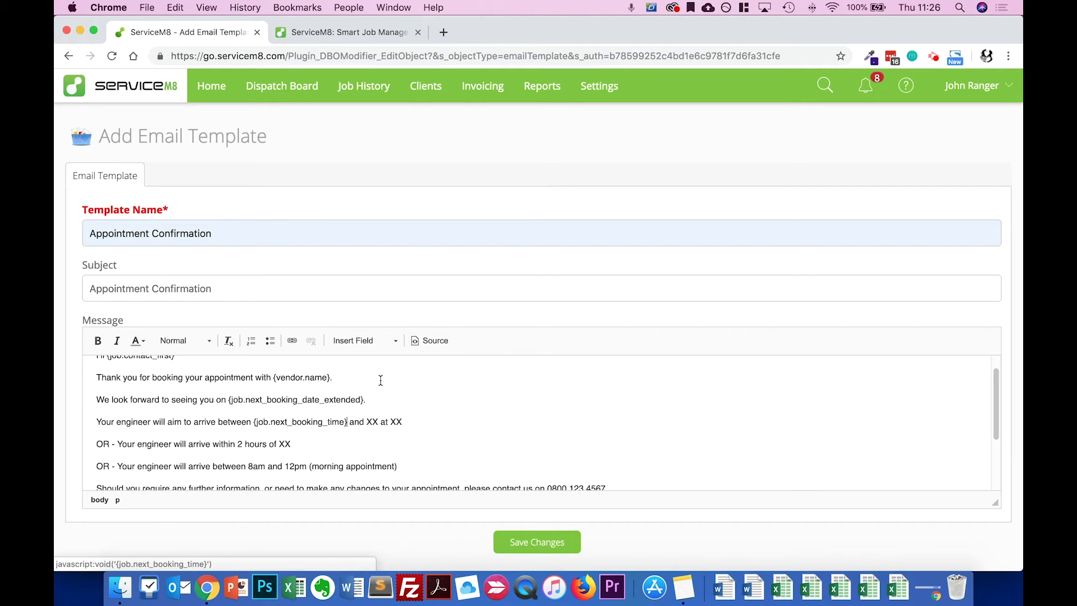
left_click(362, 337)
scroll(381, 428, "down", 3)
scroll(380, 427, "down", 6)
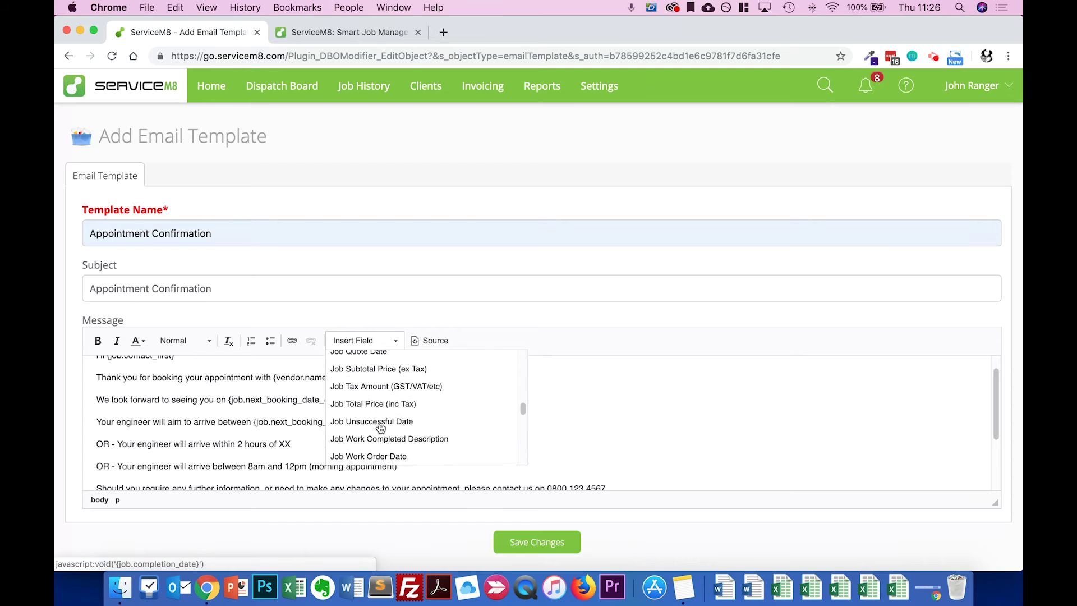
scroll(380, 428, "up", 1)
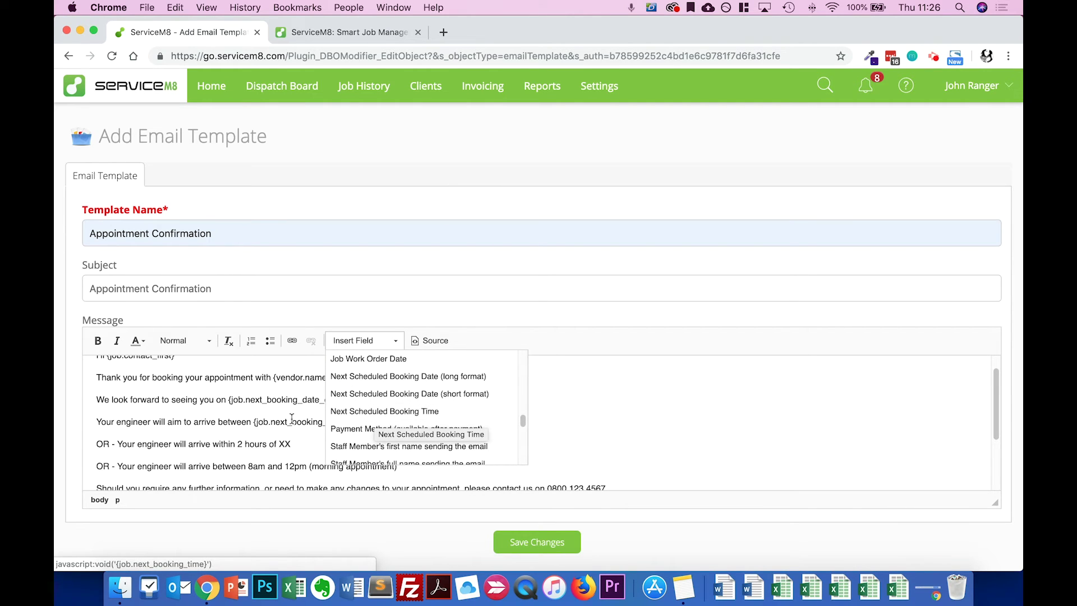
left_click(380, 415)
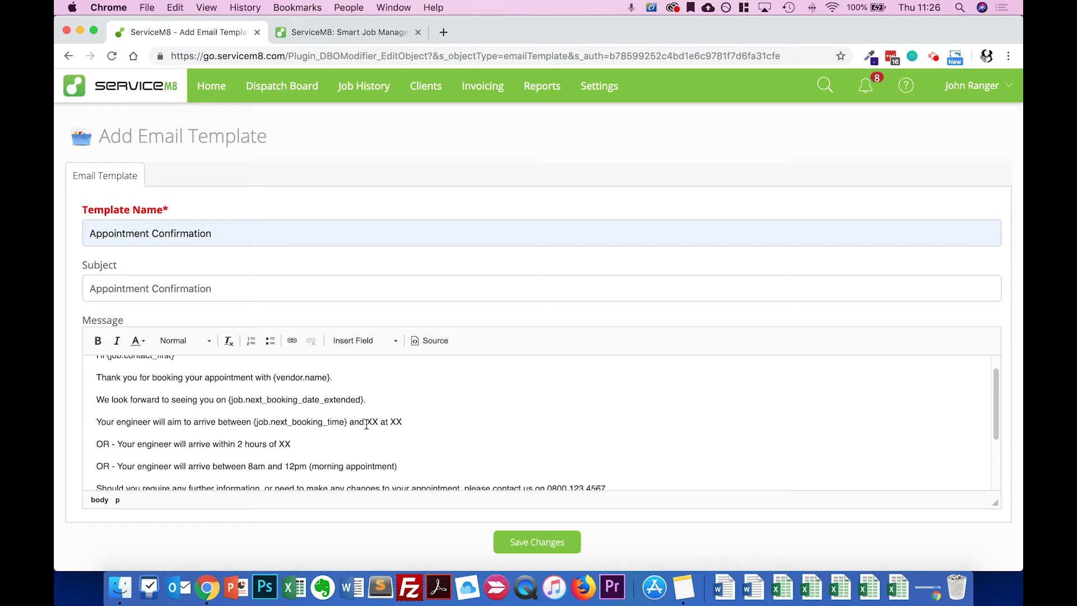
Step: Replace the XX after 'and' with Next Scheduled Booking Time as well
left_click_drag(365, 424, 376, 426)
left_click(368, 339)
scroll(380, 412, "down", 3)
scroll(380, 412, "down", 5)
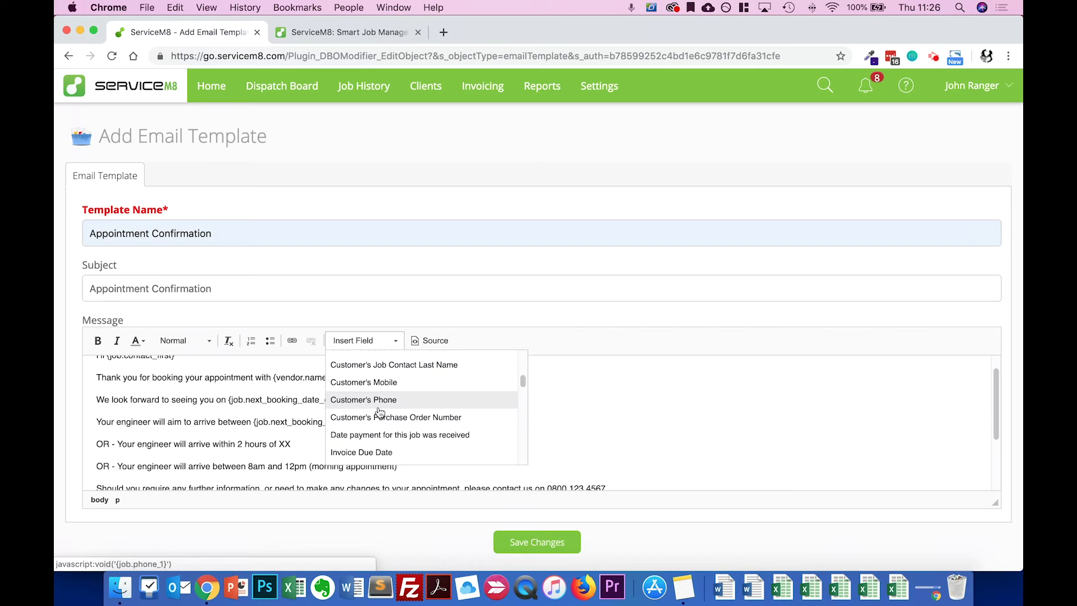
scroll(380, 413, "down", 3)
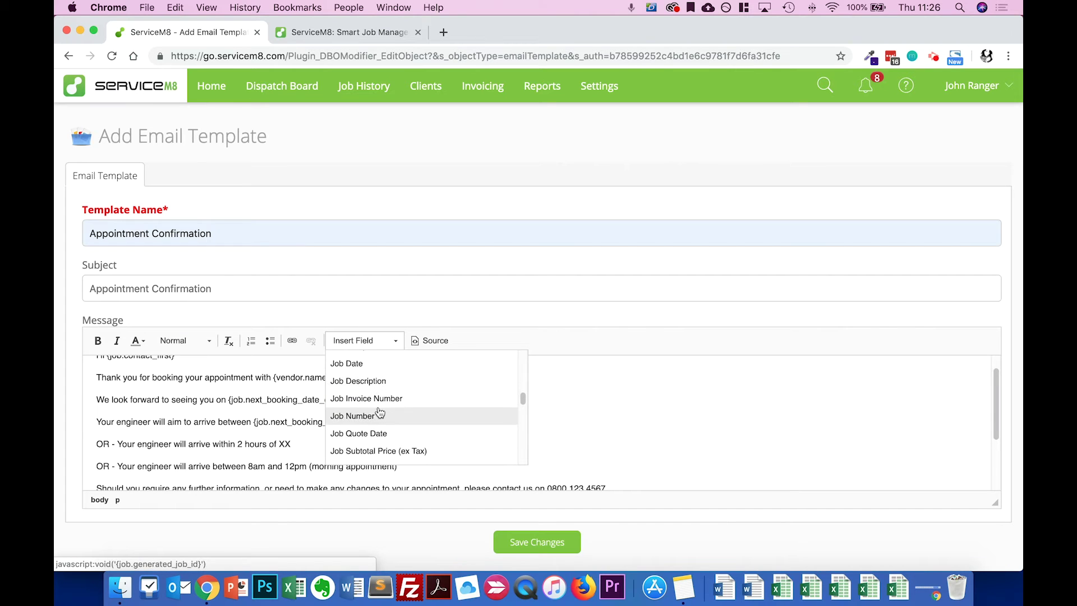
scroll(380, 412, "down", 3)
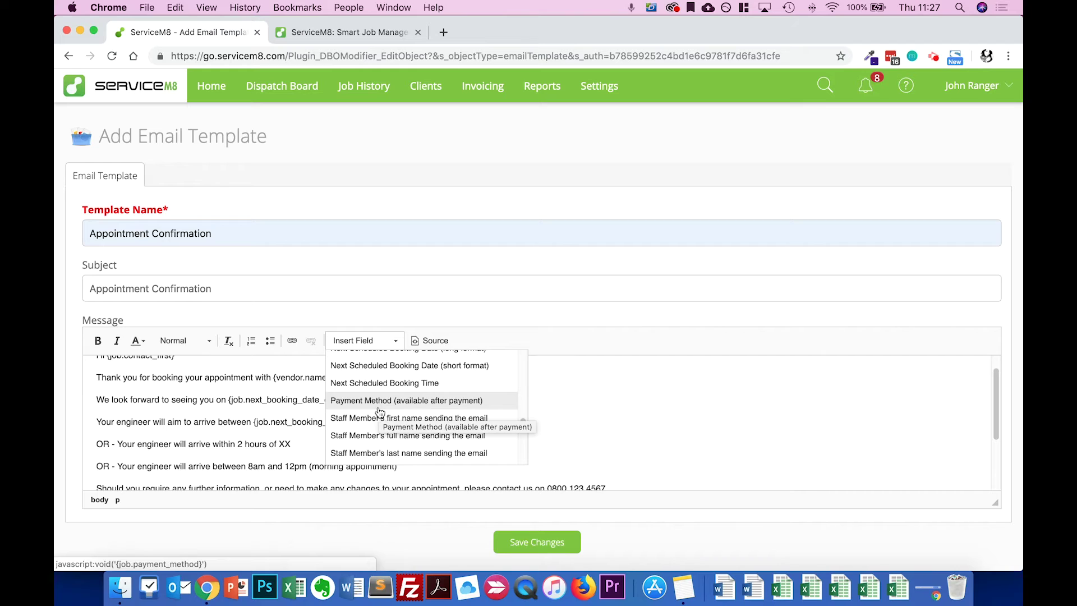
scroll(380, 412, "up", 2)
left_click(379, 408)
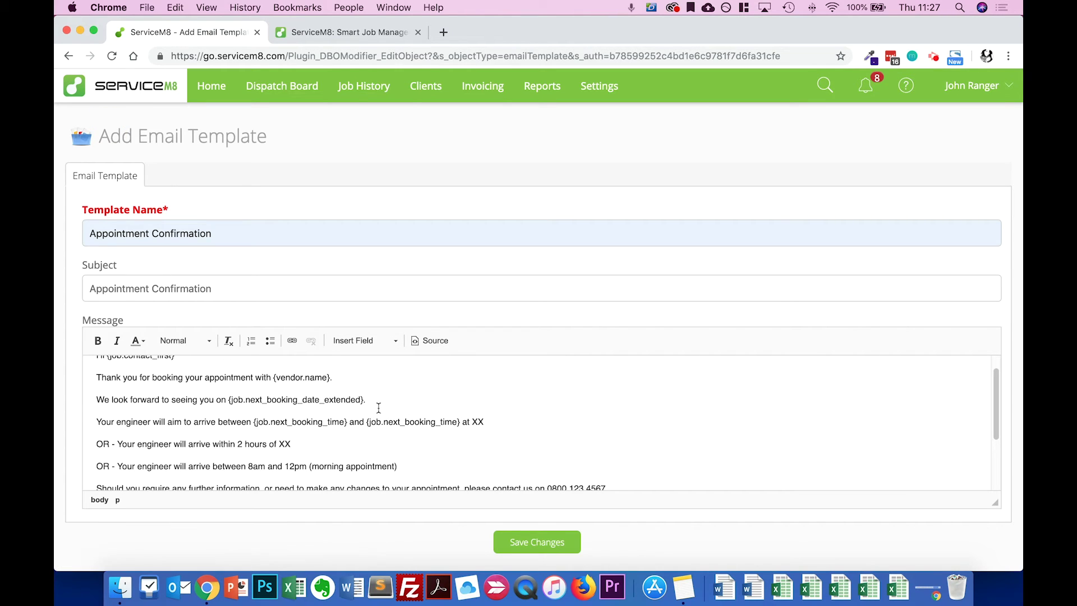
left_click_drag(473, 421, 487, 421)
left_click(362, 339)
Step: Insert the Customer's Job Address field in place of the XX after 'at'
scroll(406, 401, "down", 4)
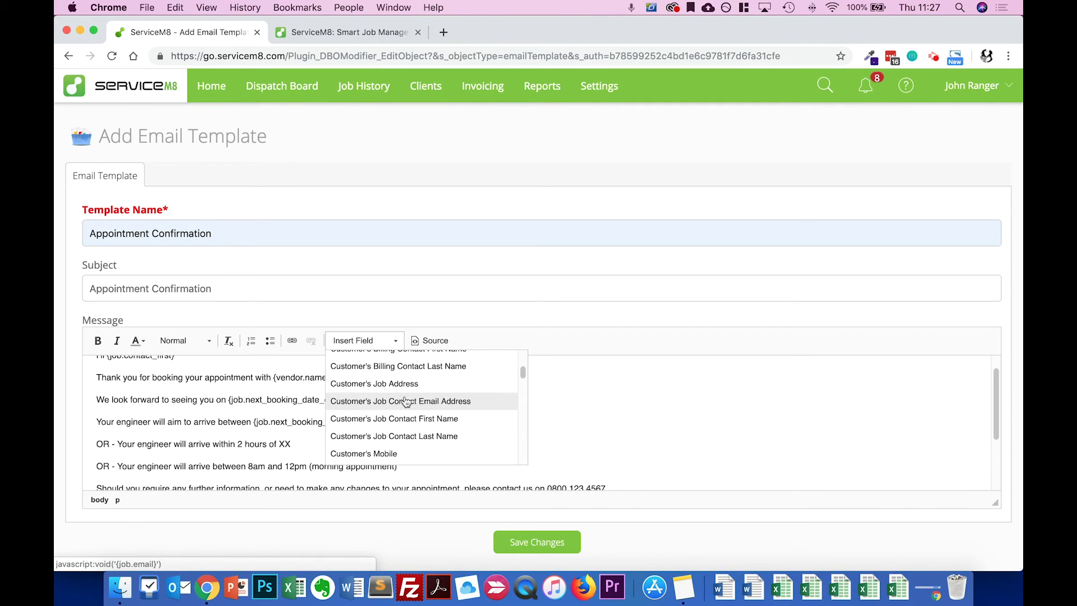
scroll(405, 400, "up", 1)
left_click(405, 400)
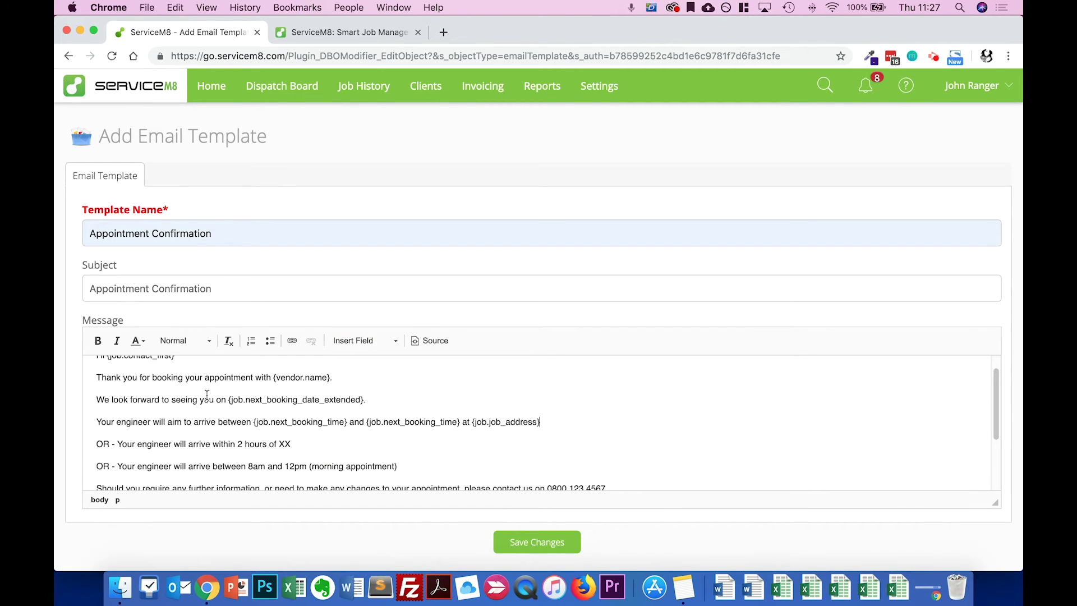
scroll(201, 420, "down", 2)
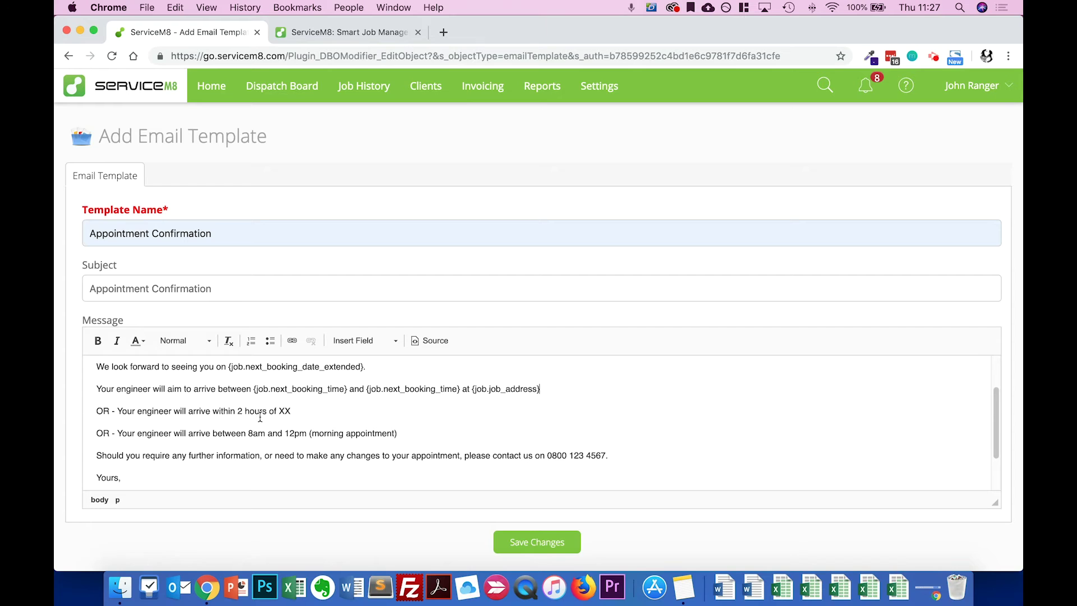
Step: Replace the XX in the two-hours line with the Next Scheduled Booking Time field
double_click(285, 411)
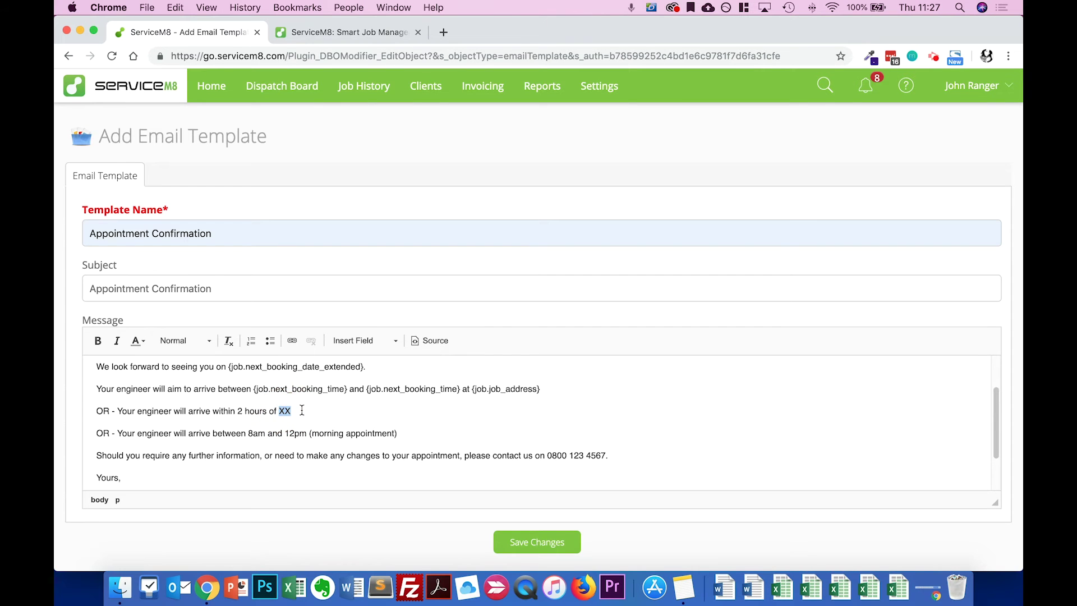
left_click(341, 342)
scroll(424, 411, "down", 5)
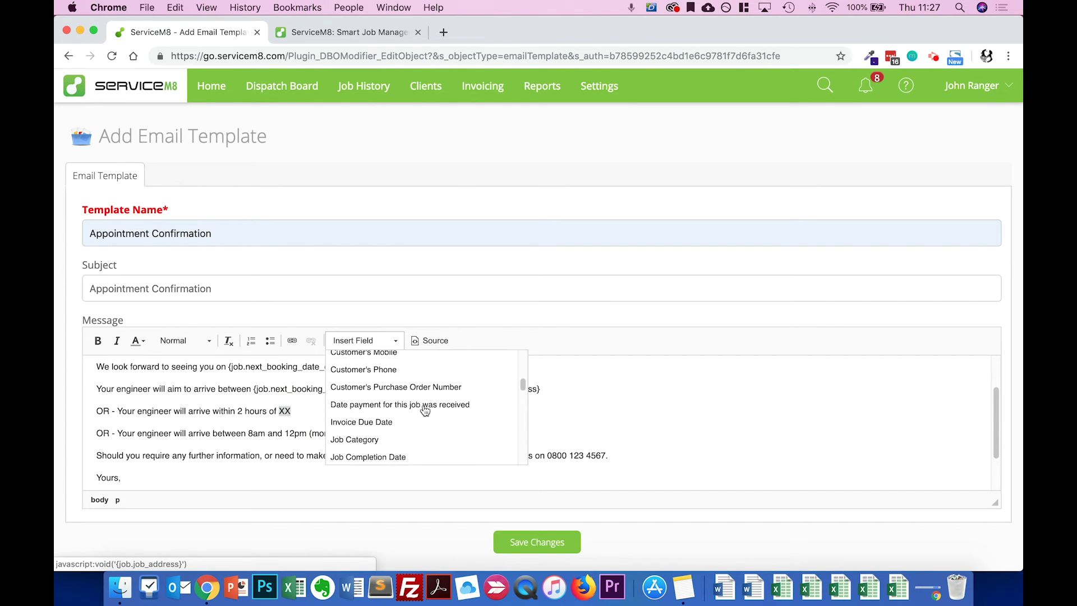
scroll(424, 411, "down", 5)
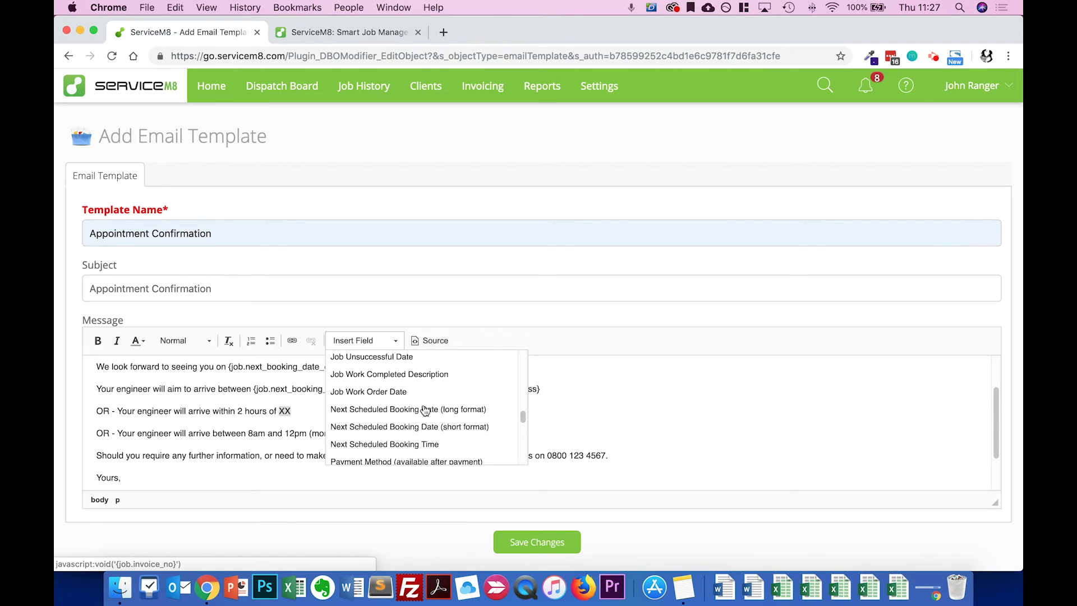
left_click(426, 424)
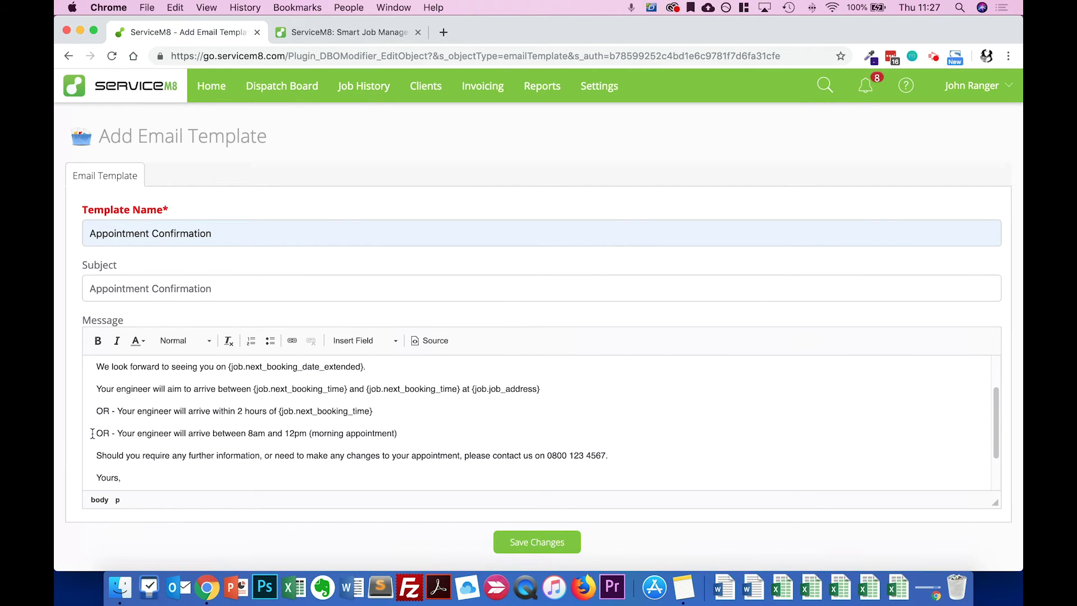
left_click_drag(93, 433, 413, 434)
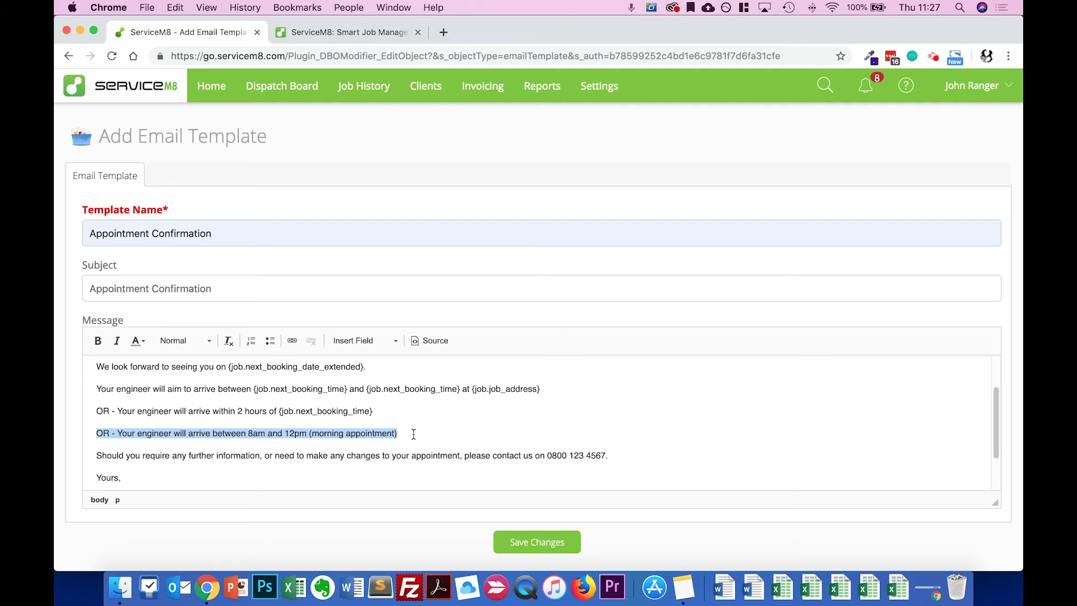
Step: Append ' - Morning' to the template name and delete both 'OR -' arrival-option lines
left_click(225, 236)
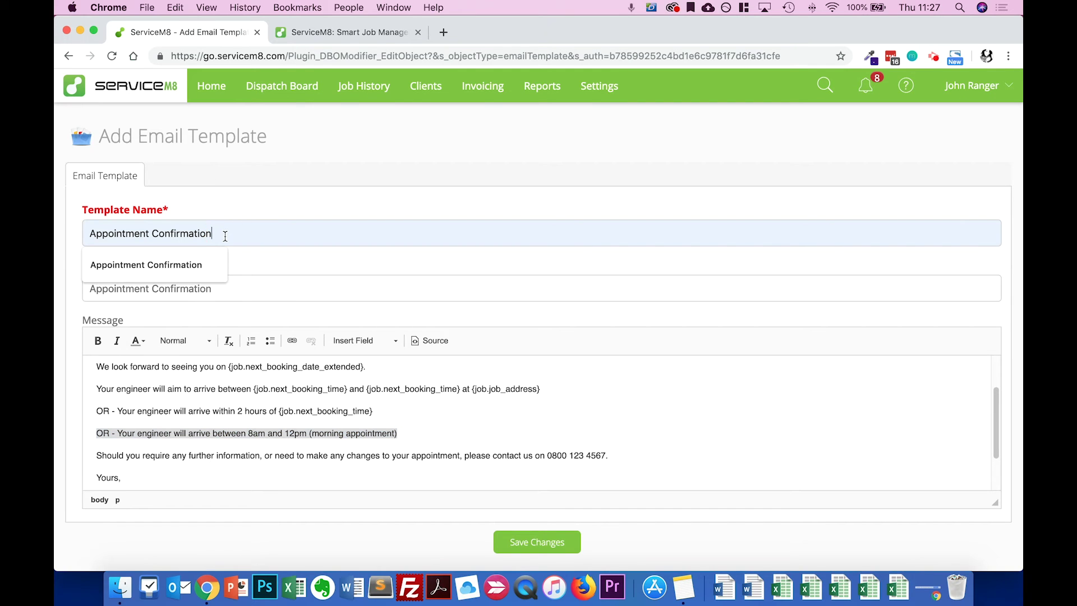
type("- Morning")
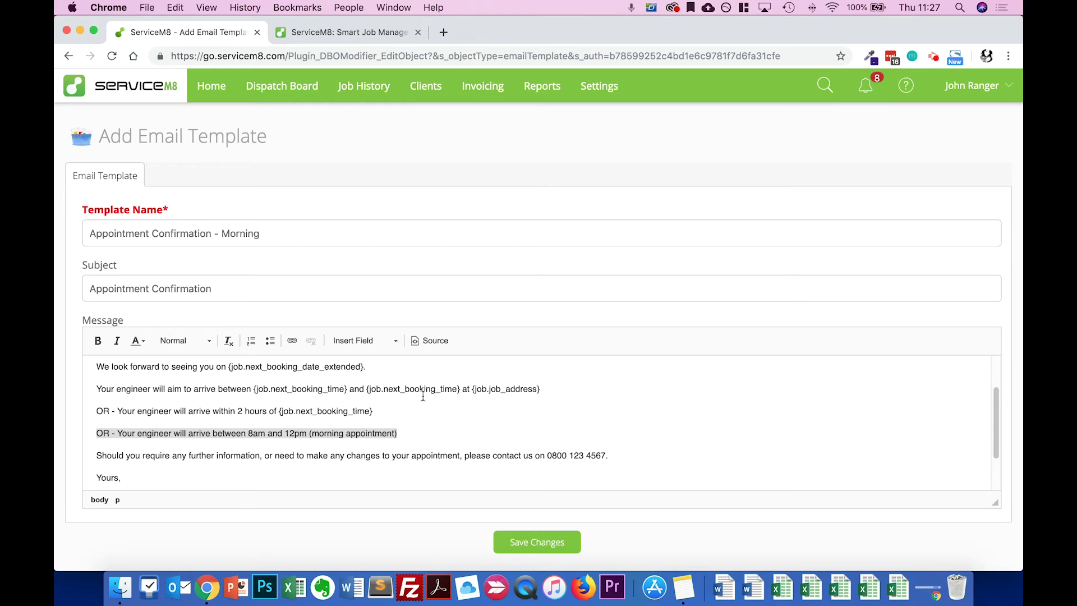
left_click(393, 447)
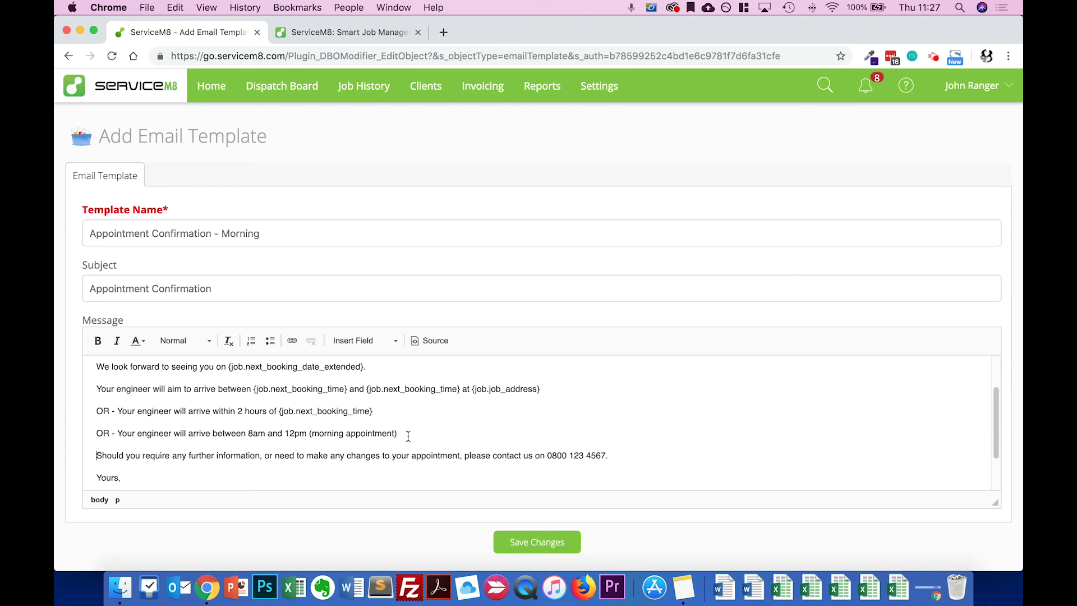
left_click(408, 436)
left_click_drag(399, 433, 246, 431)
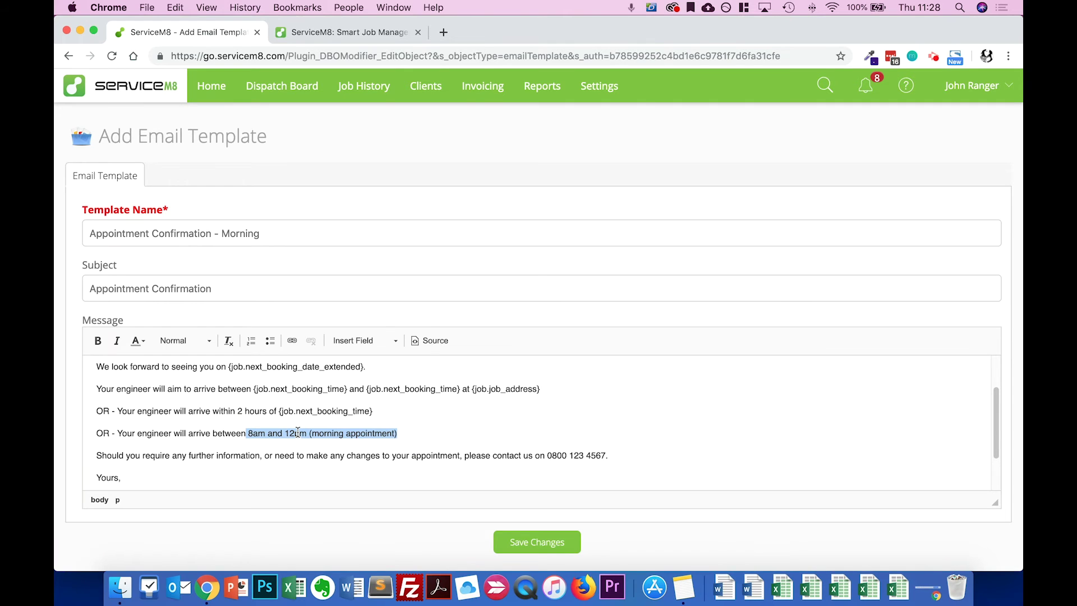
left_click(377, 437)
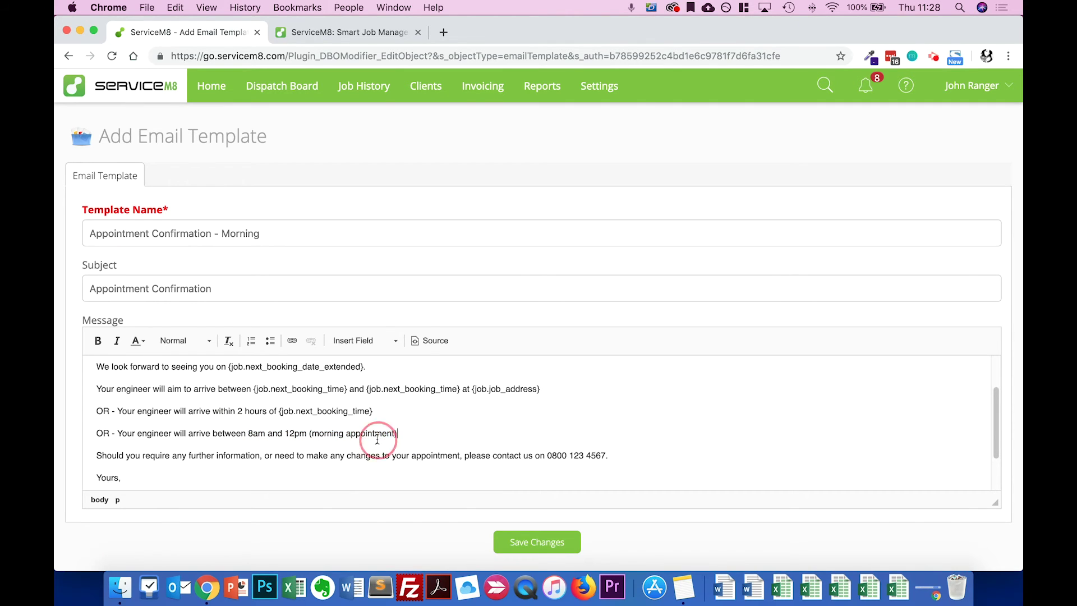
left_click_drag(404, 433, 58, 405)
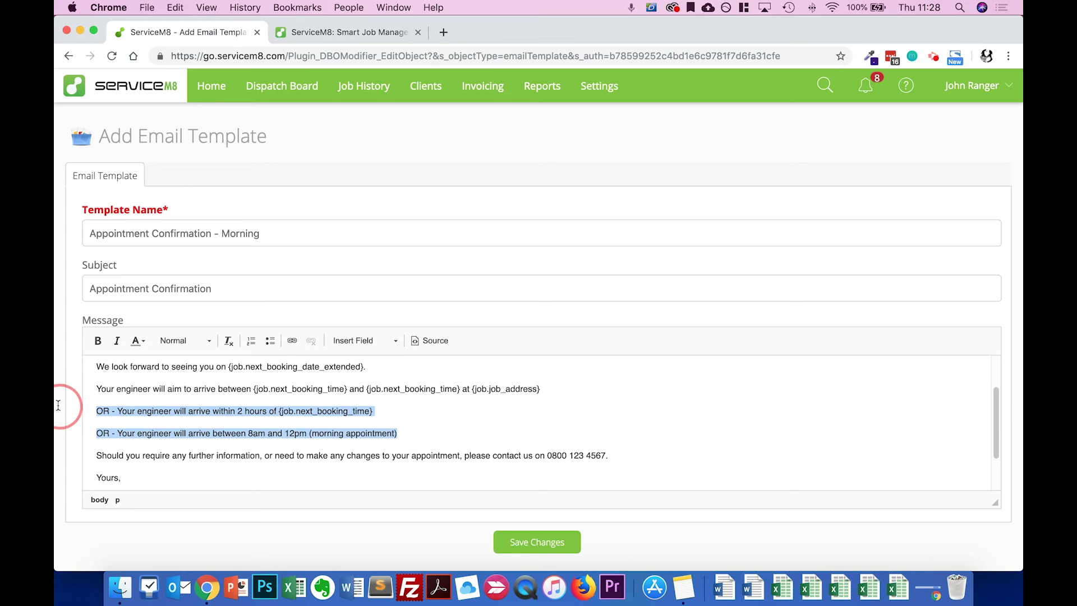
key("BackSpace")
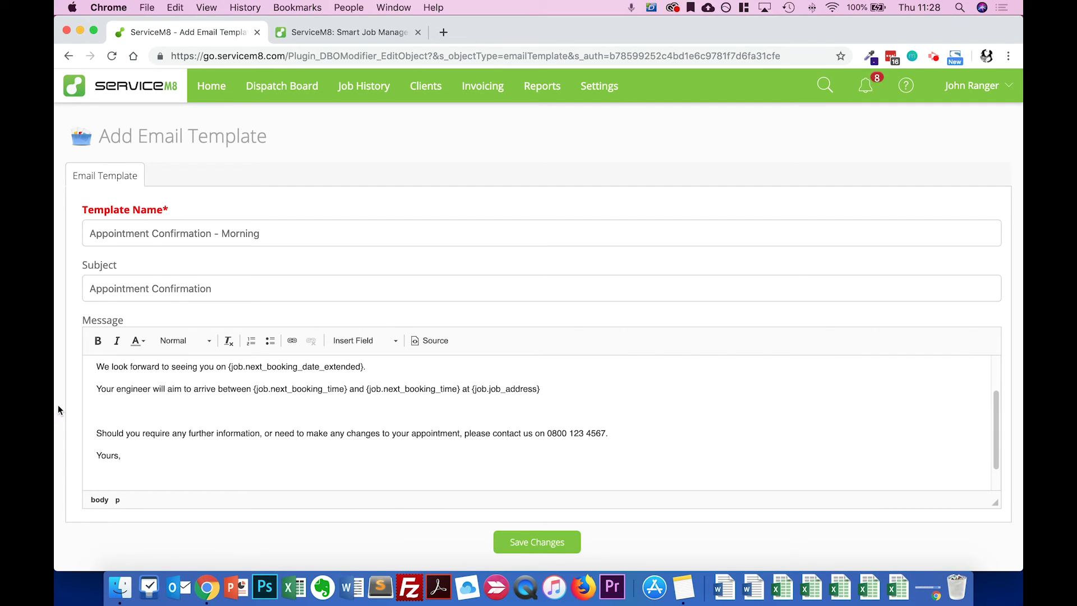
key("BackSpace")
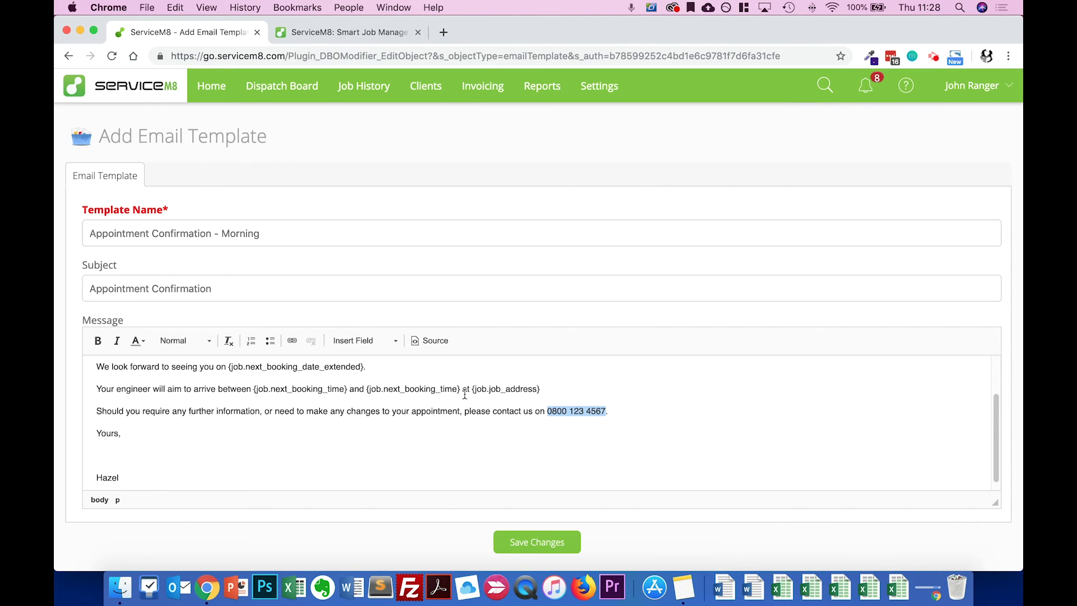
Step: Replace the phone number in the contact sentence with the Your Office Phone Number field
left_click(348, 341)
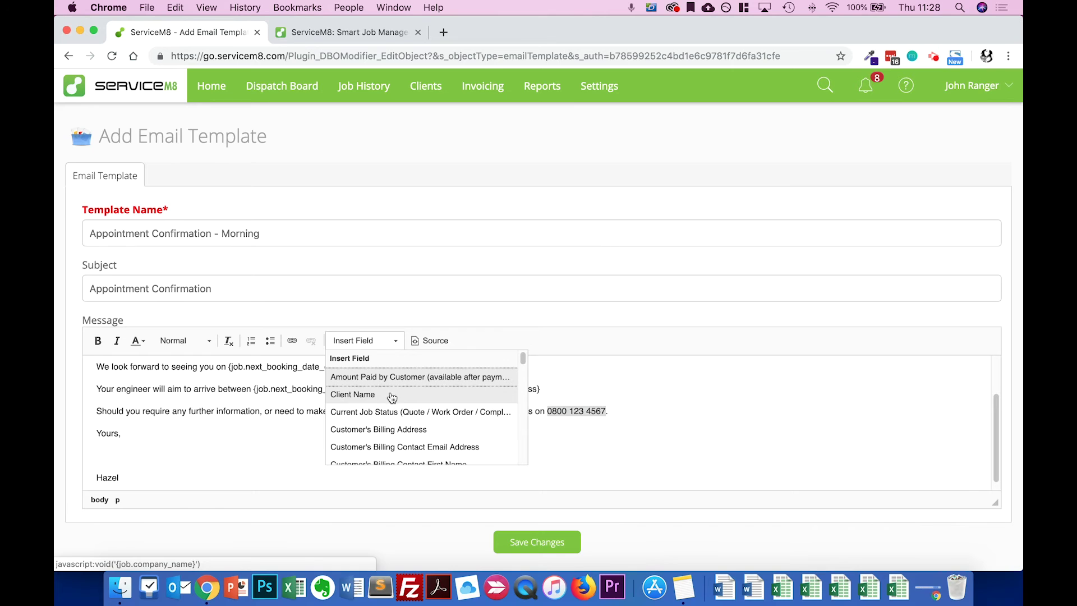
scroll(392, 397, "down", 15)
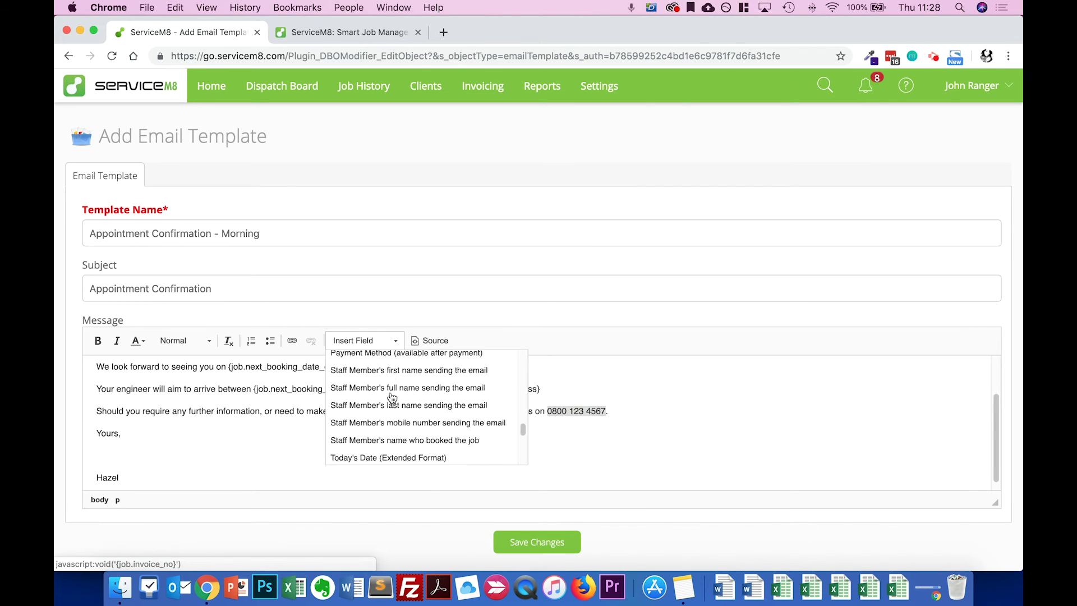
scroll(393, 397, "down", 10)
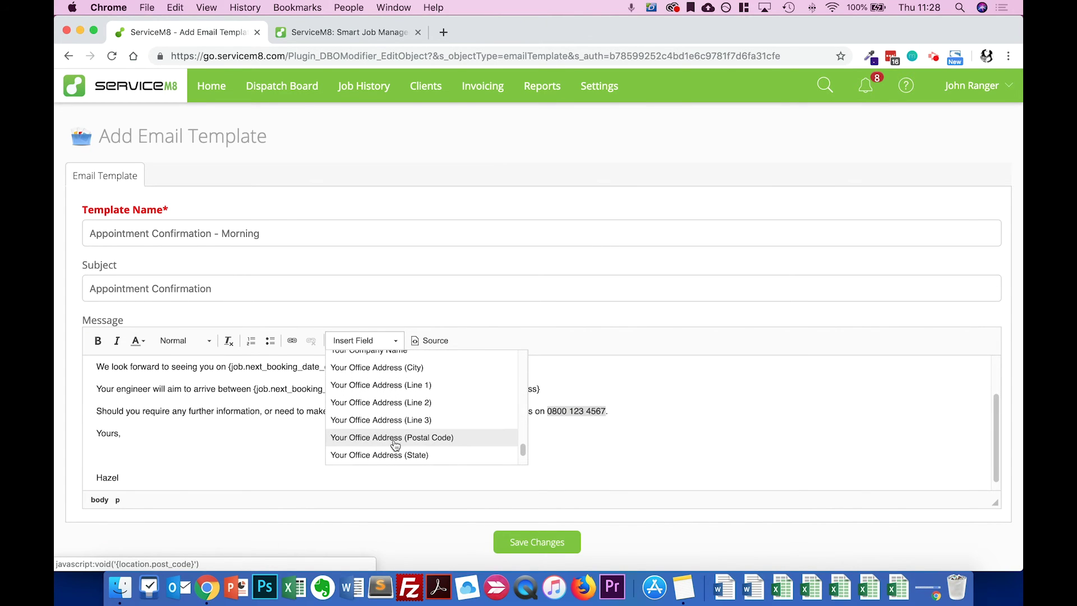
scroll(396, 445, "down", 3)
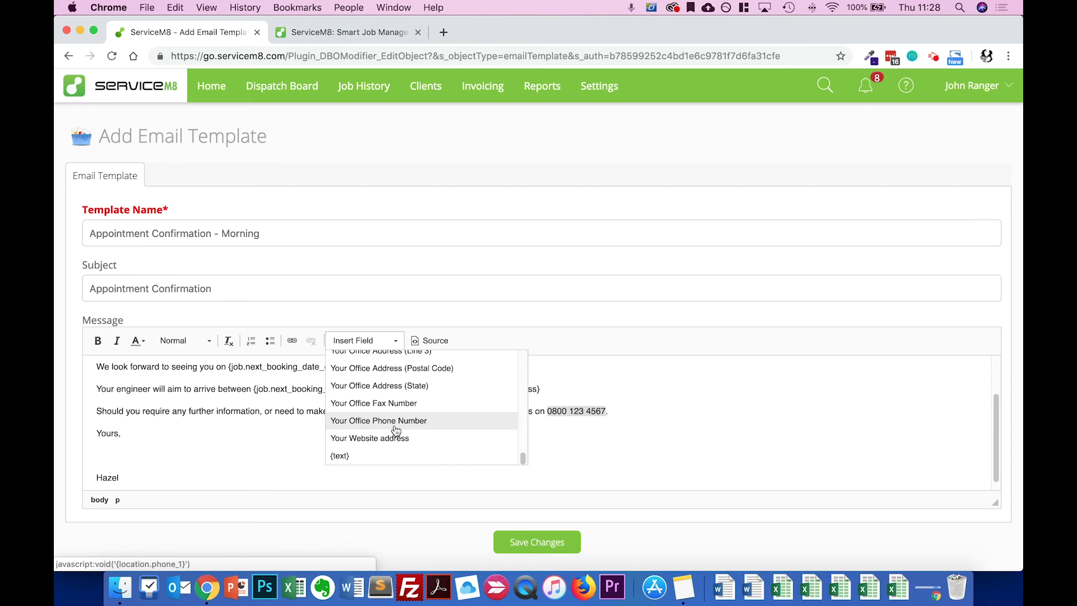
left_click(396, 430)
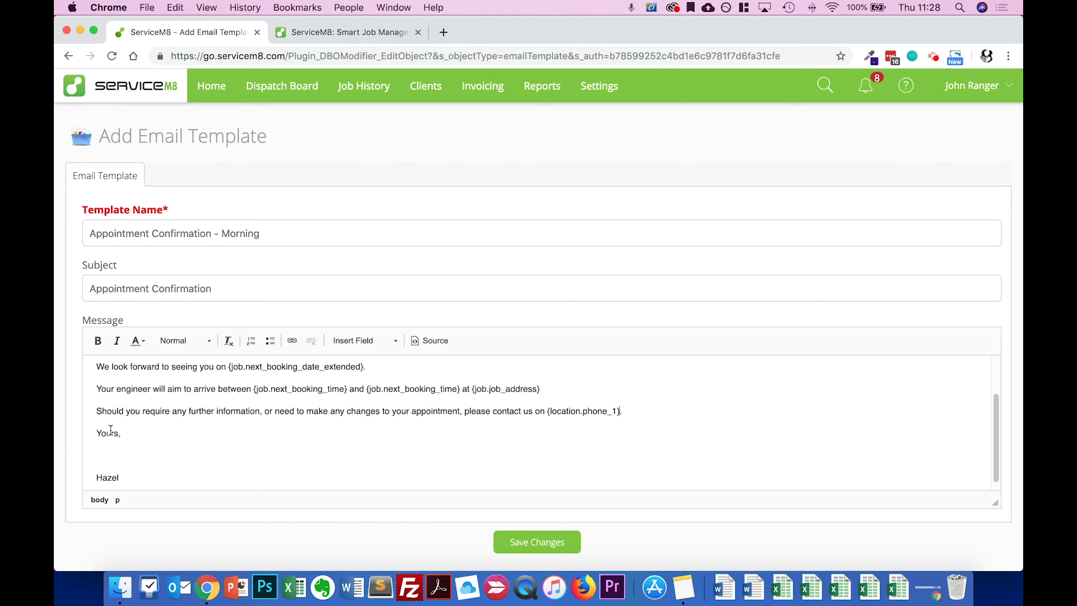
Step: Delete the sign-off lines and the empty trailing paragraph
left_click_drag(94, 433, 222, 486)
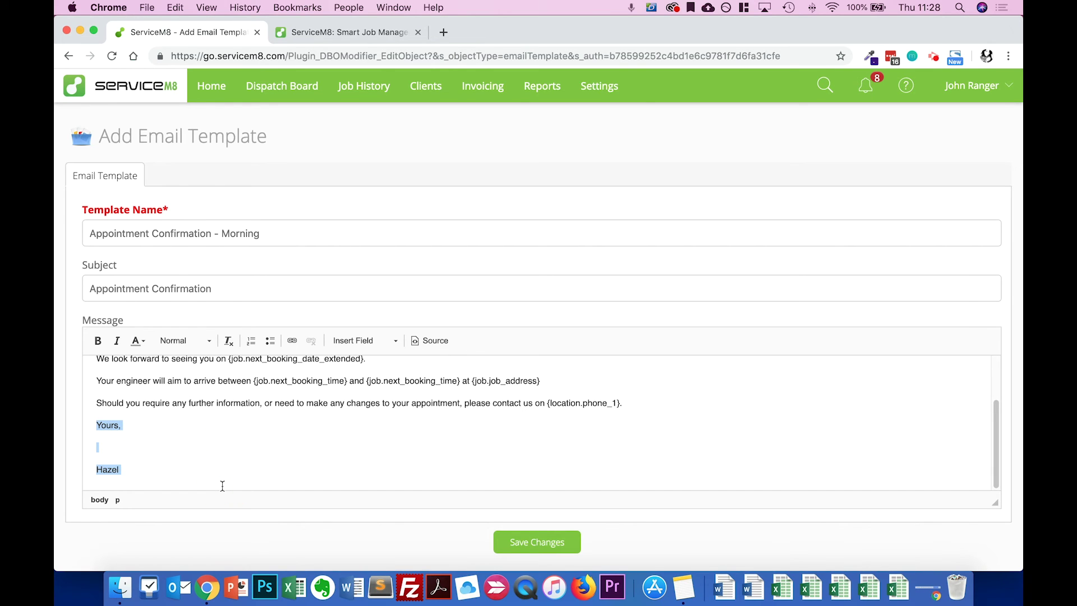
key("BackSpace")
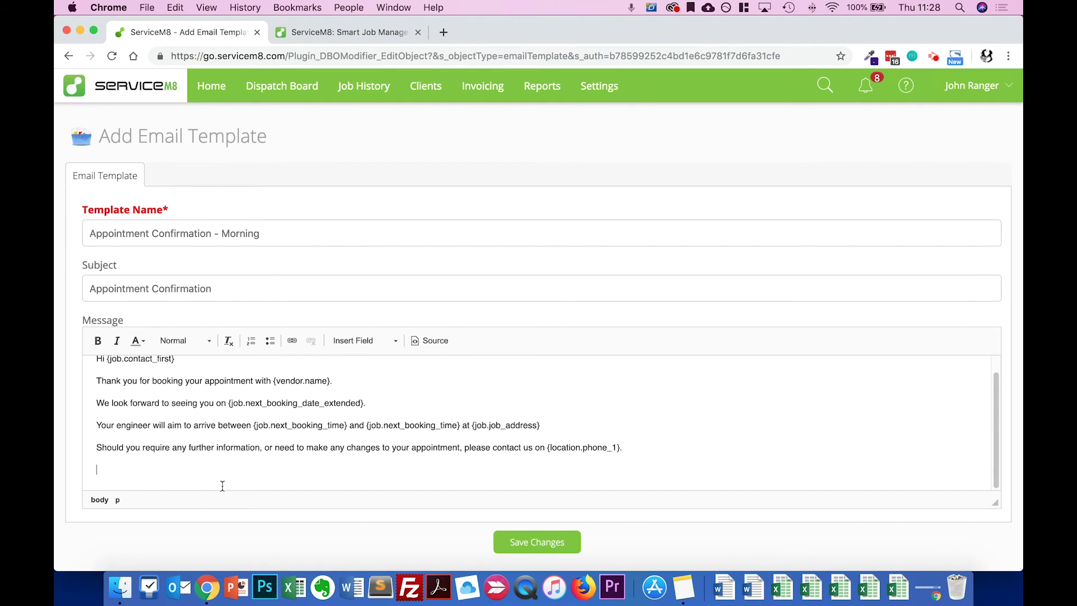
key("BackSpace")
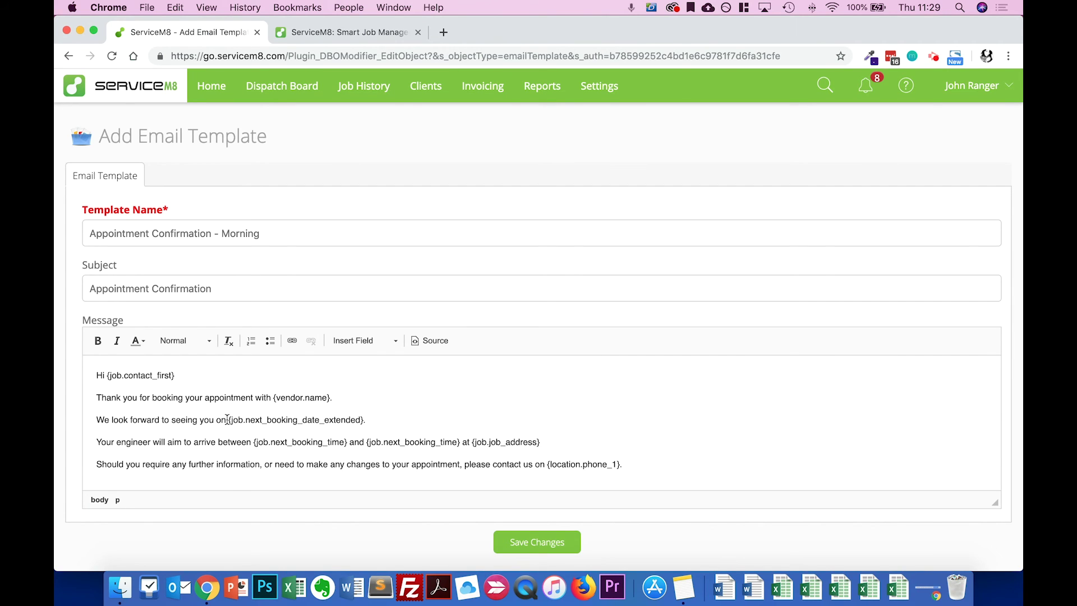
Step: Bold the booking date merge field and both booking time merge fields in the template
left_click_drag(227, 420, 363, 420)
left_click(251, 420)
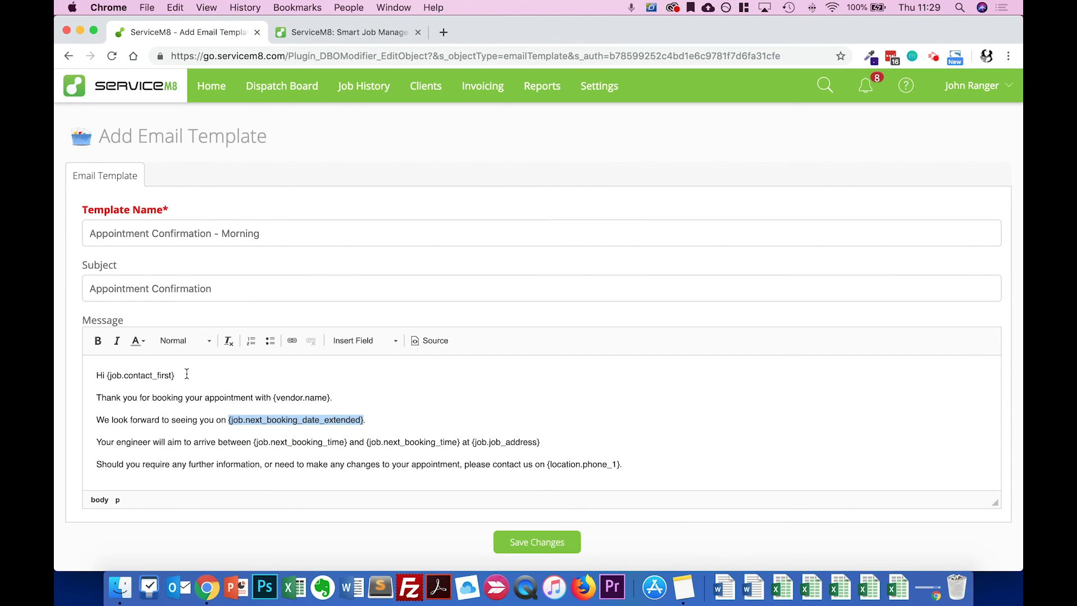
left_click(98, 341)
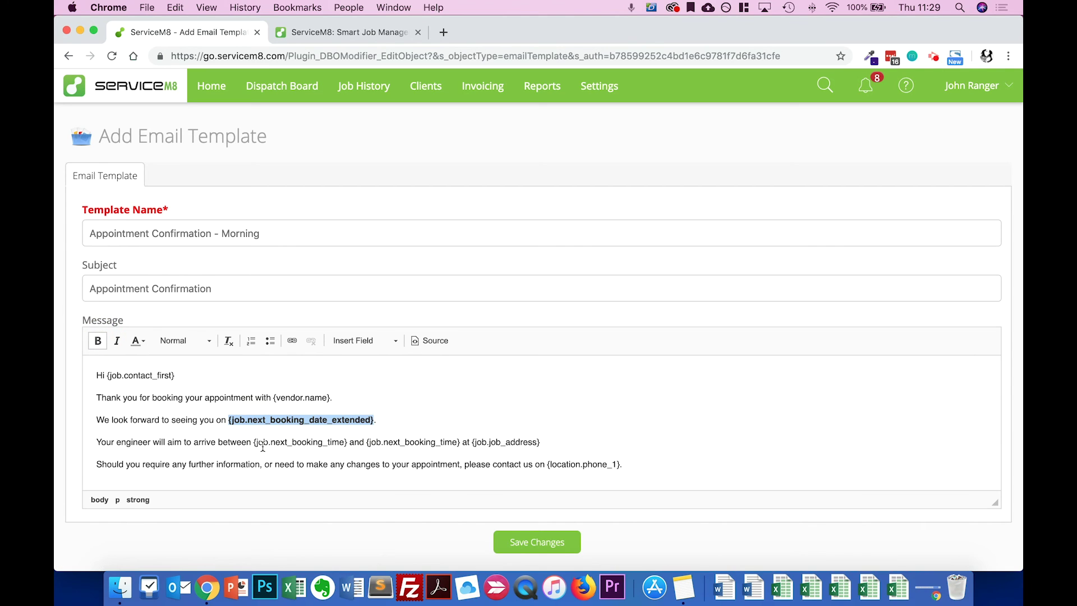
left_click_drag(253, 439, 348, 442)
left_click(97, 340)
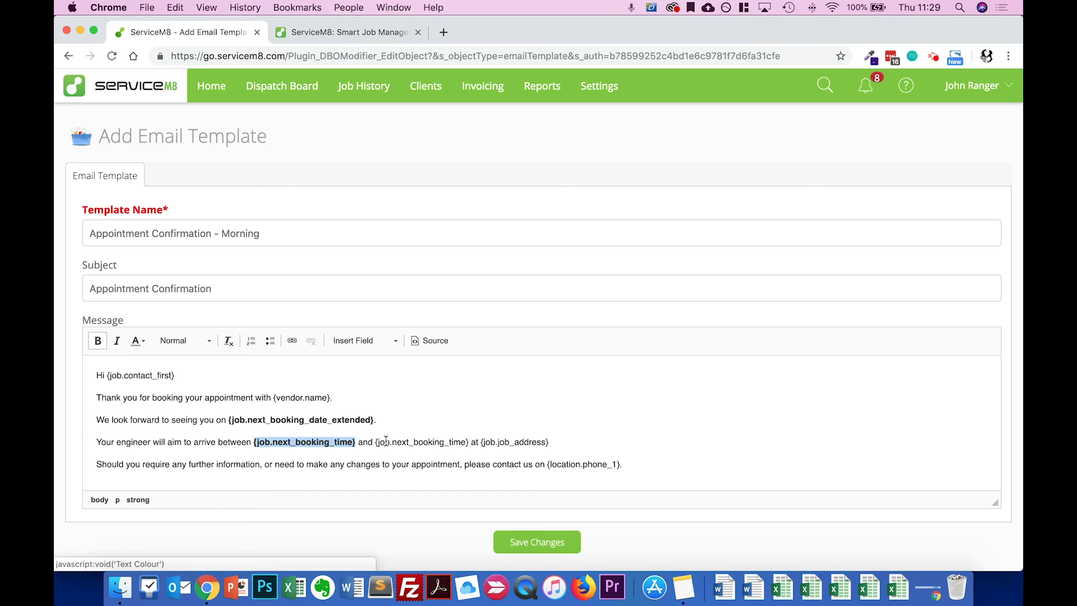
left_click_drag(375, 442, 470, 444)
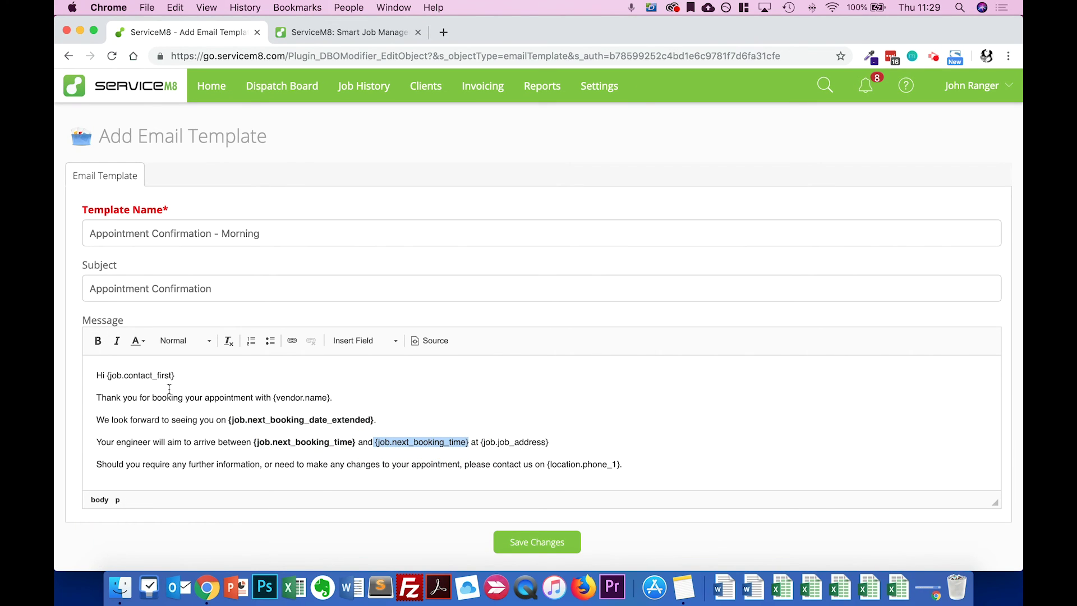
left_click(98, 341)
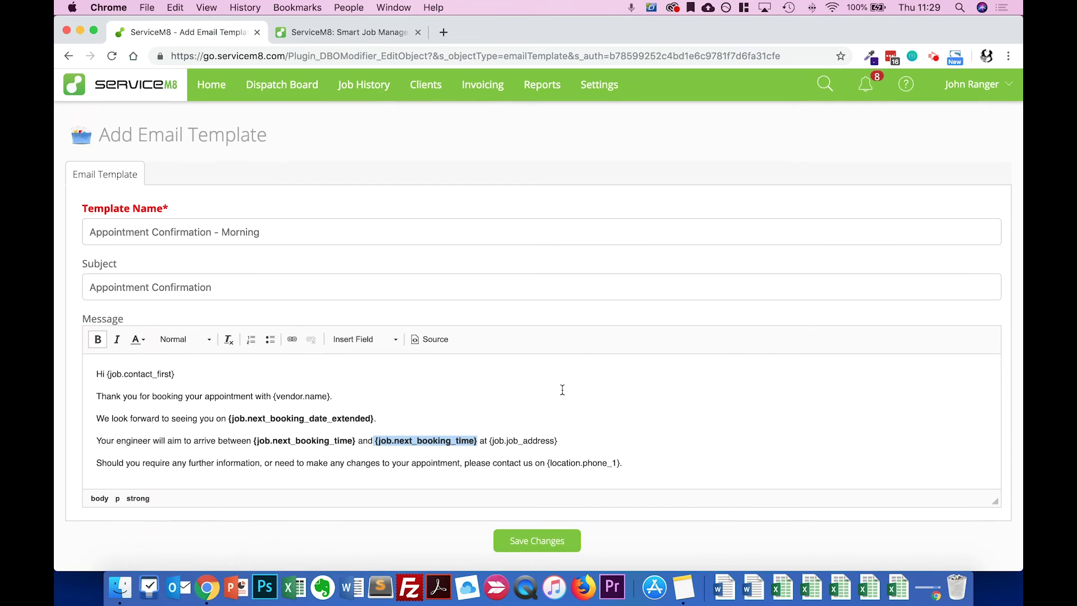
Step: Save the template, then rename it to 'Appointment Confirmation' by removing ' - Morning'
left_click(557, 546)
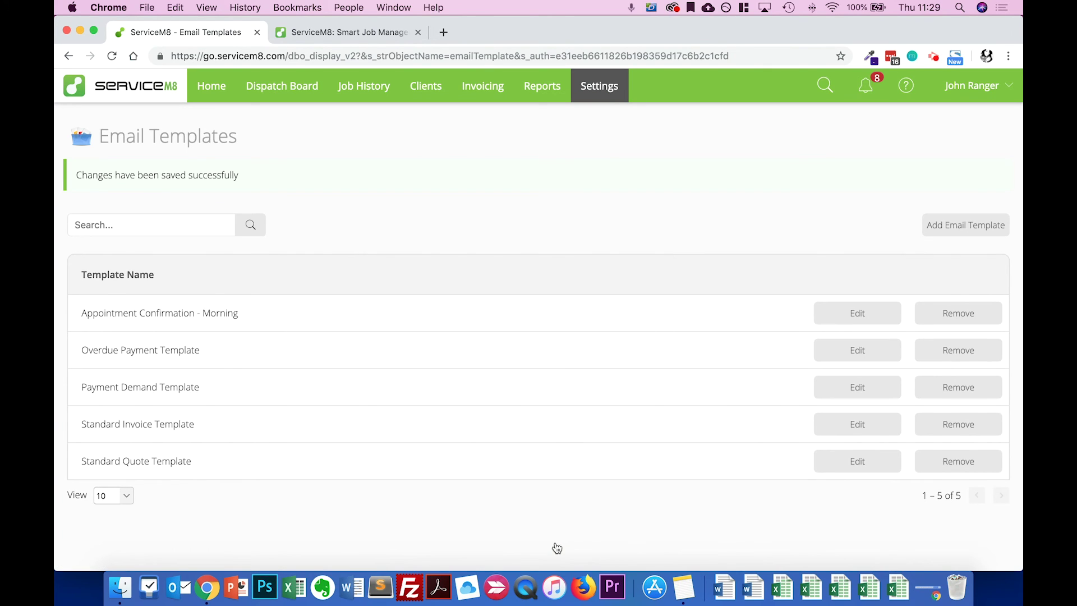
left_click(882, 312)
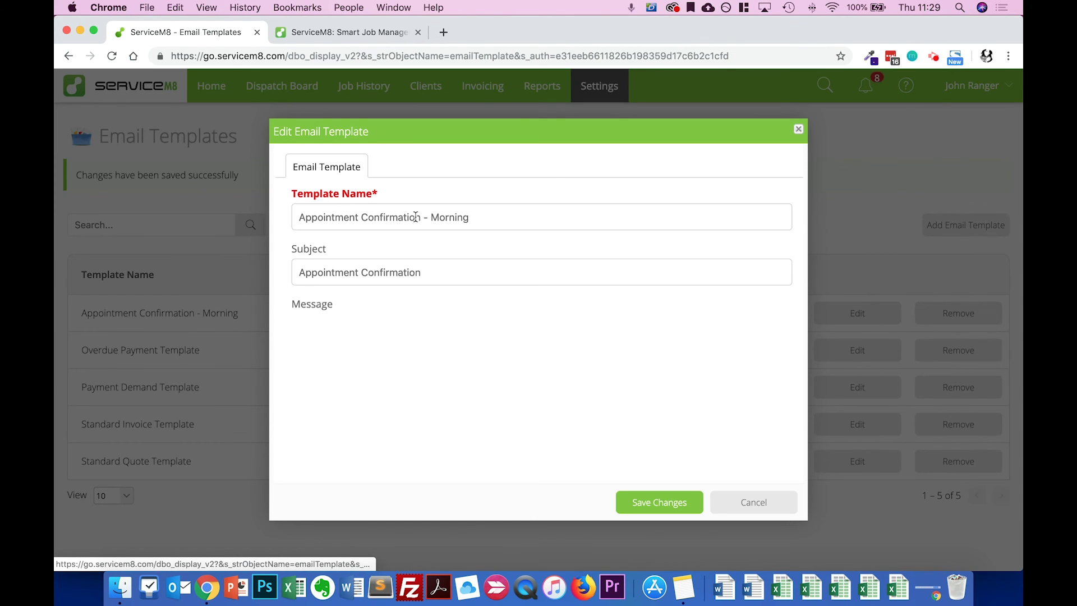
left_click_drag(421, 217, 548, 218)
key("BackSpace")
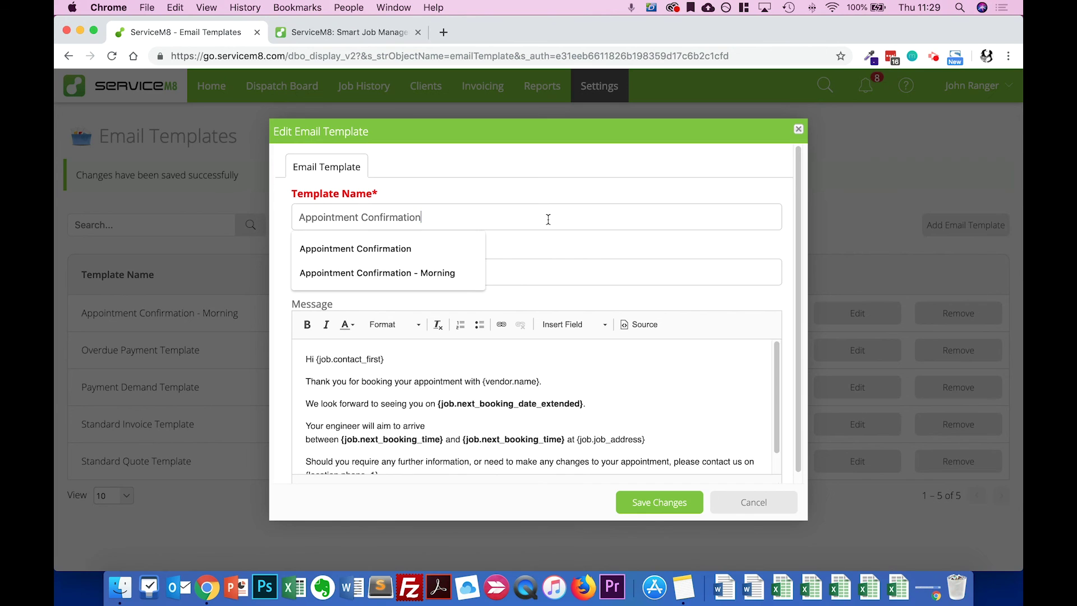
left_click(669, 505)
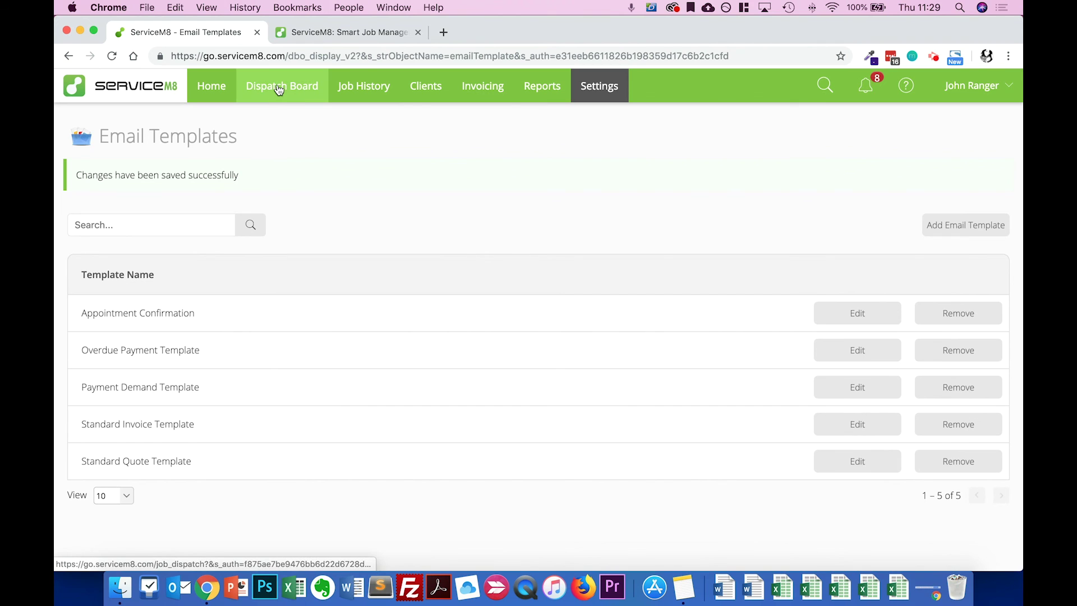
Step: Review job #101's Sat 23 booking on the Dispatch Board, then start an email from job #101
left_click(278, 90)
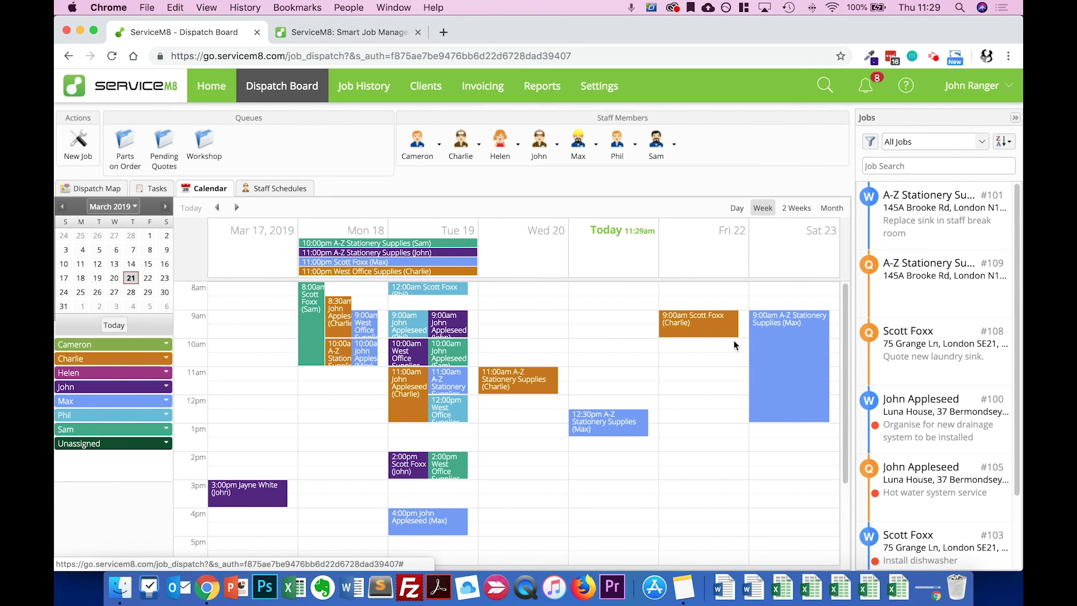
left_click(799, 340)
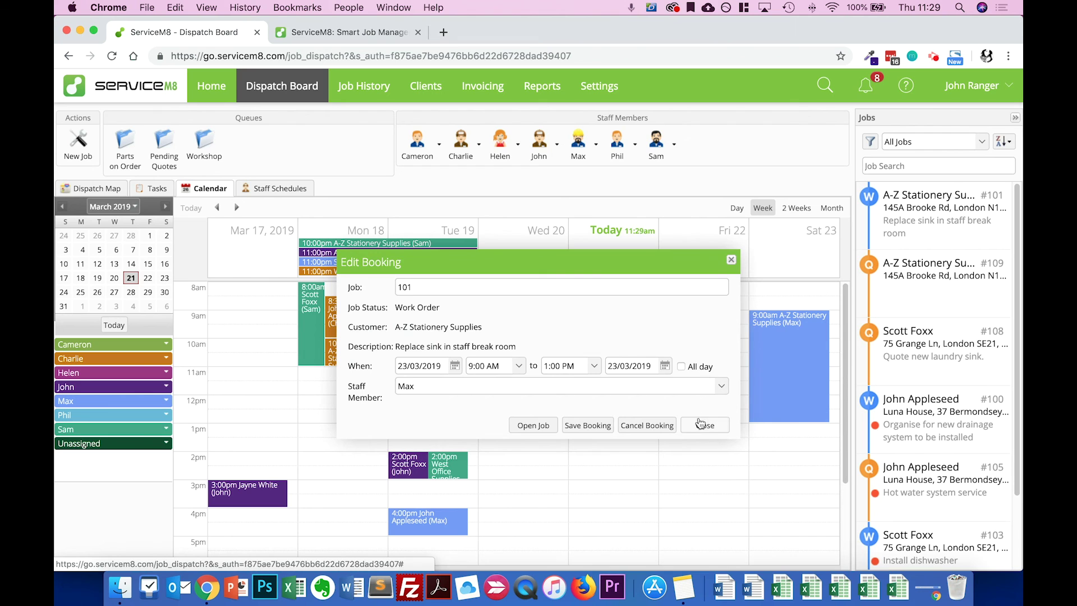
left_click(703, 426)
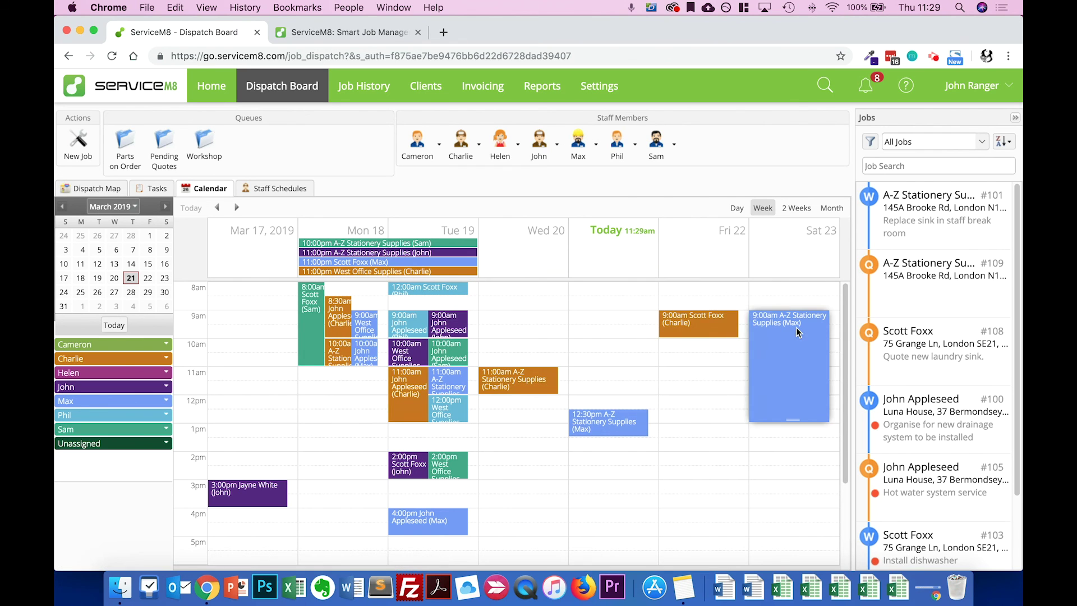
left_click(912, 214)
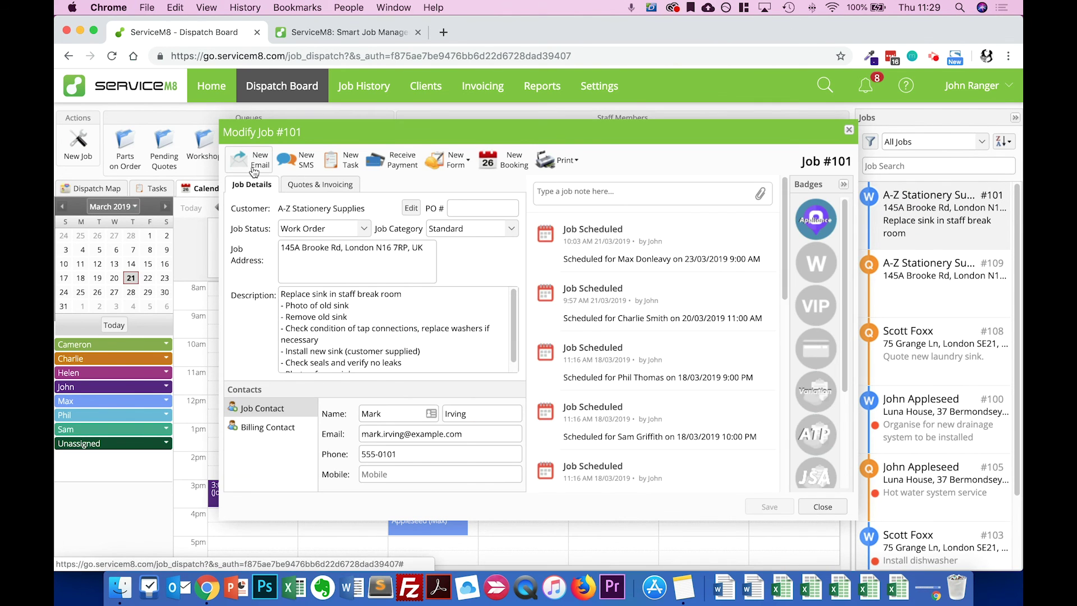
left_click(243, 160)
Step: Fill the new email from the Appointment Confirmation template
left_click(758, 192)
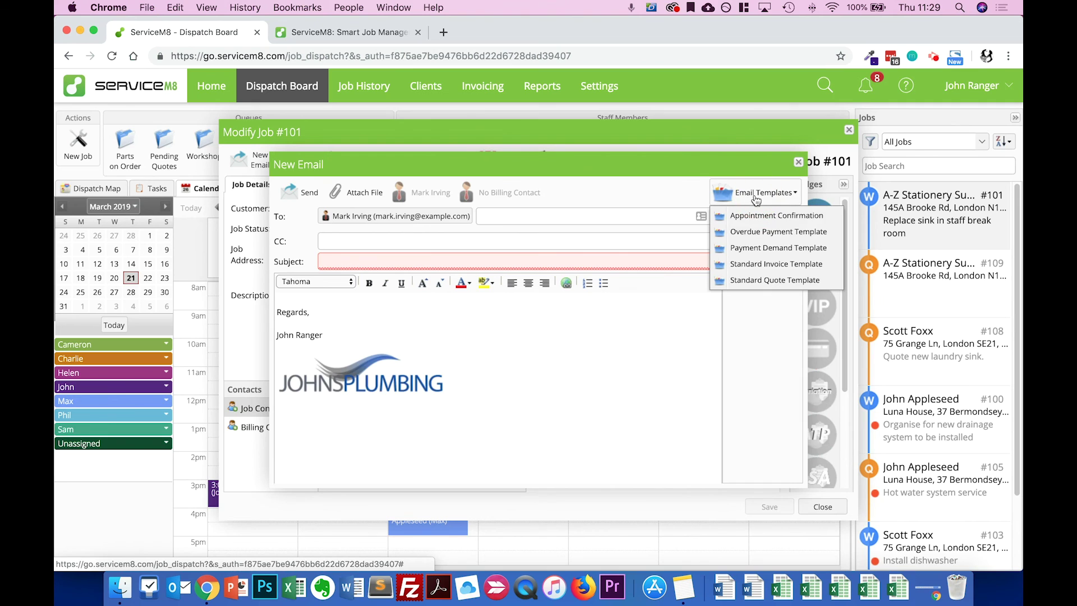
left_click(759, 220)
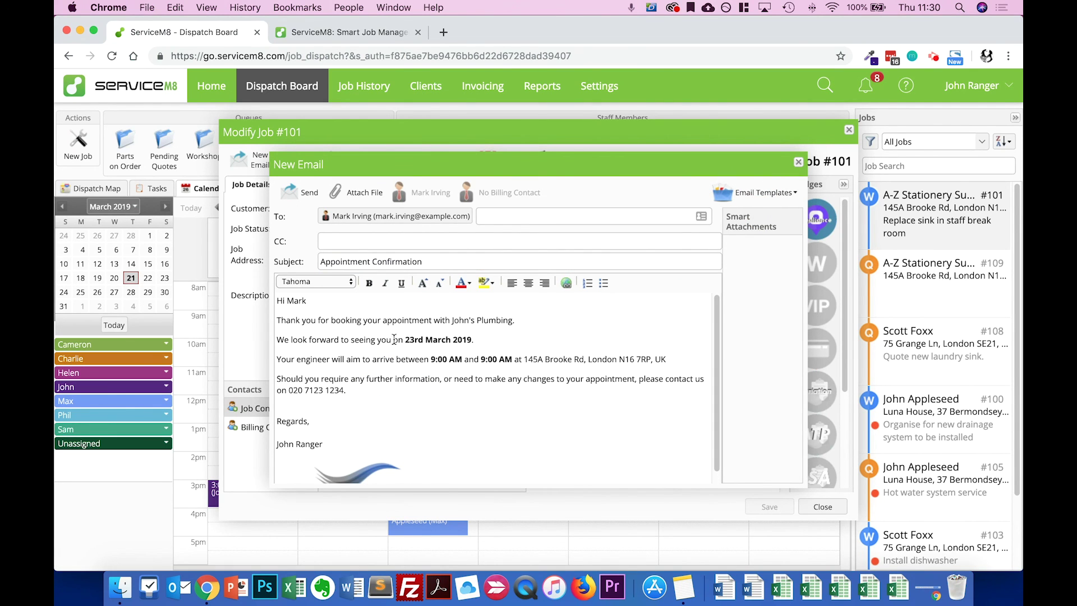
left_click_drag(276, 302, 322, 302)
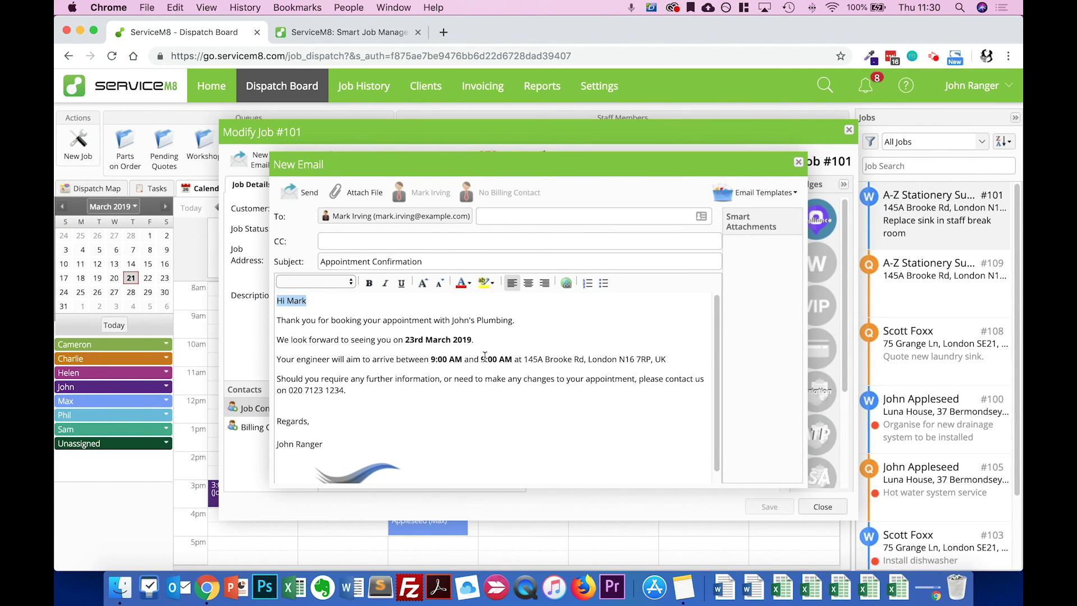
Step: Change the second arrival time in the email from 9:00 AM to 10:00 AM
left_click(486, 357)
key("BackSpace")
type("10")
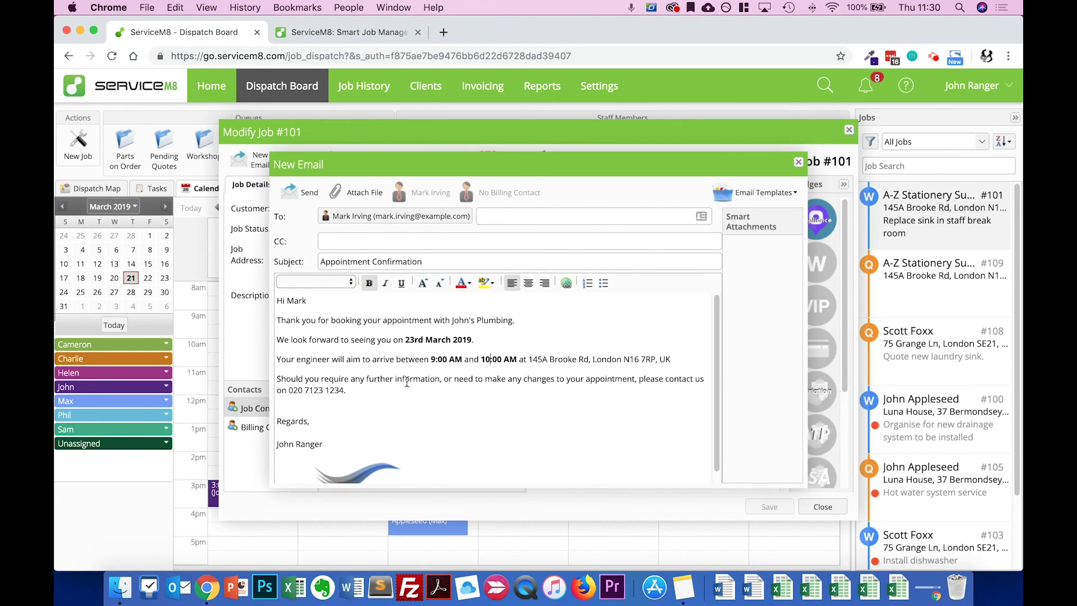
scroll(420, 381, "down", 1)
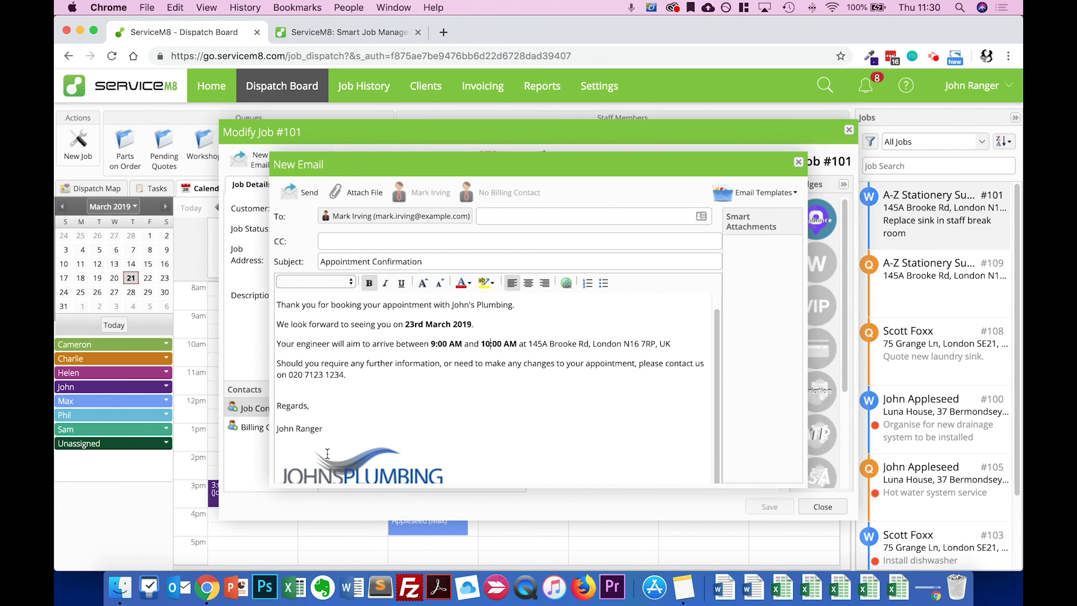